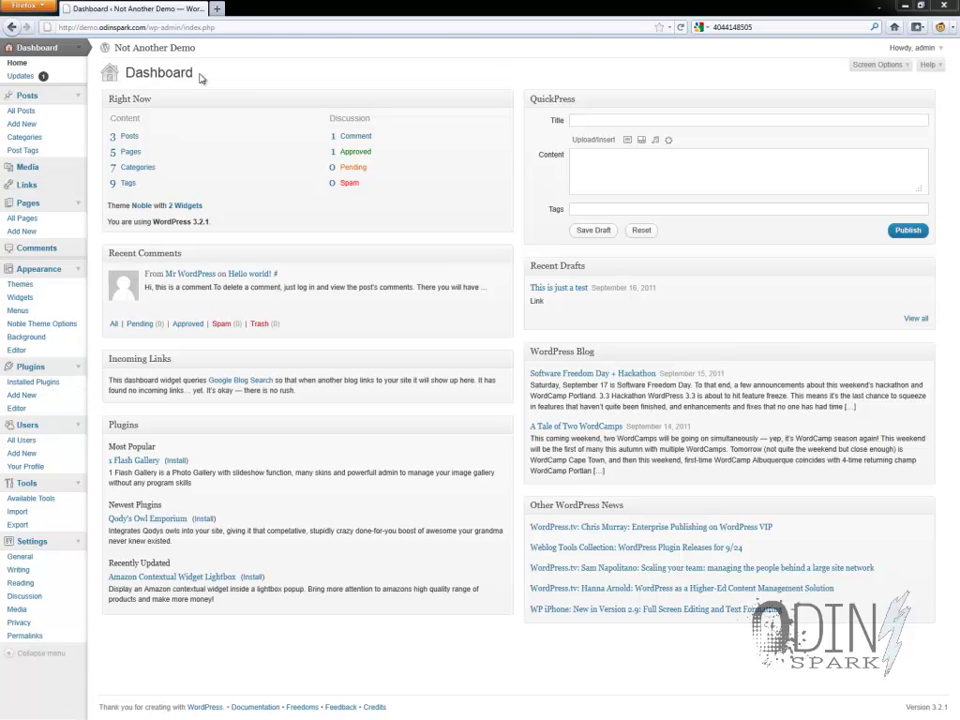
# Step: Search the plugin directory for "Artiss YouTube Embed" by term
pyautogui.click(21, 396)
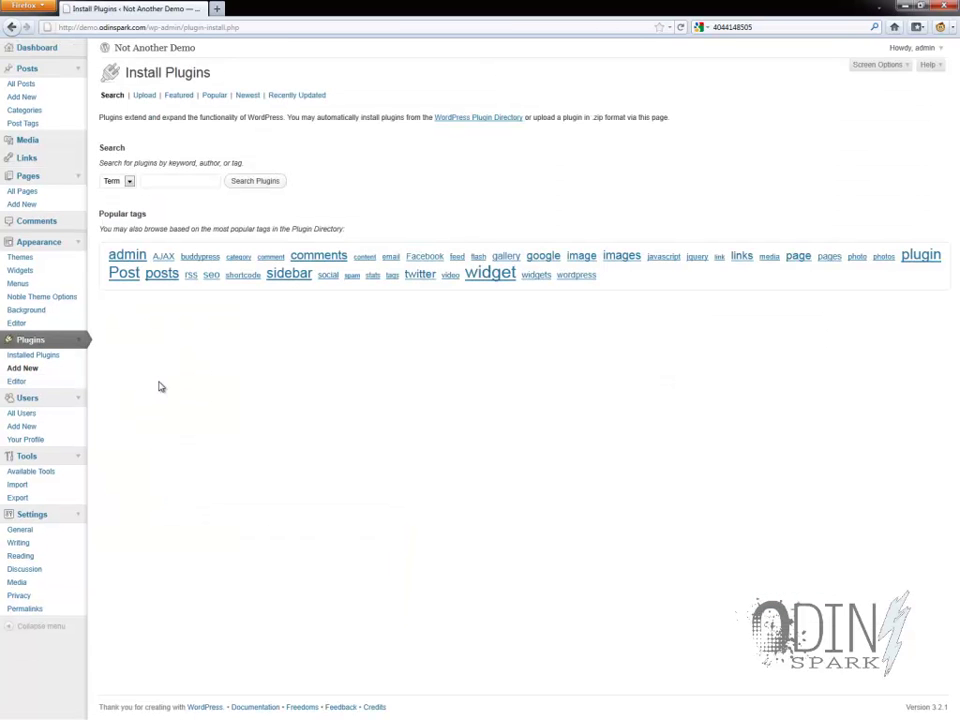
pyautogui.rightClick(180, 184)
pyautogui.click(208, 236)
pyautogui.click(266, 184)
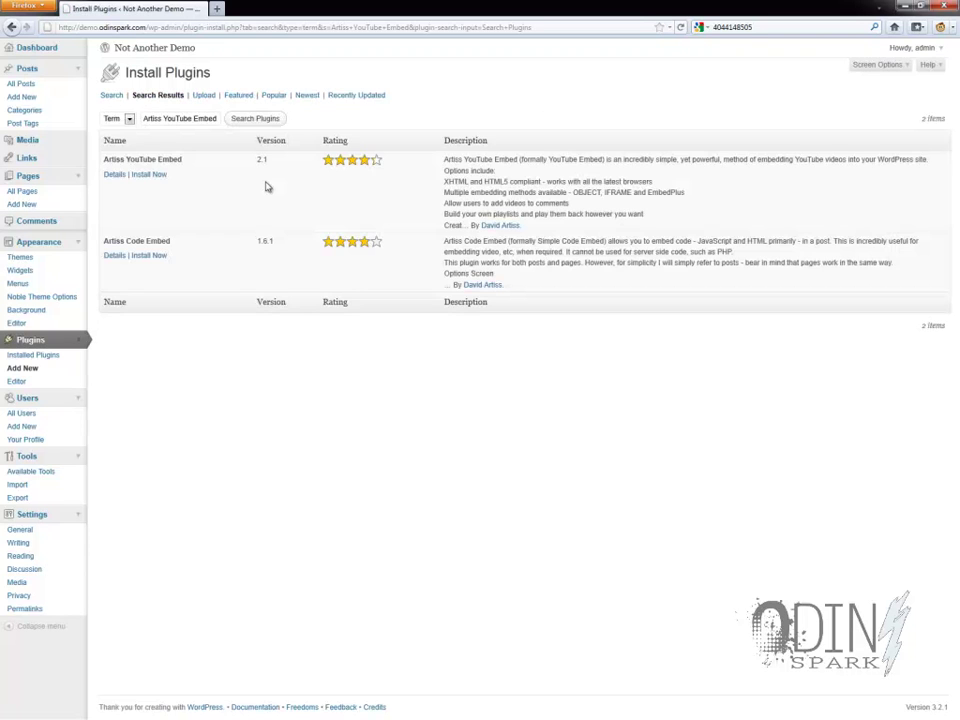
# Step: Install the Artiss YouTube Embed plugin from the search results and activate it
pyautogui.click(145, 177)
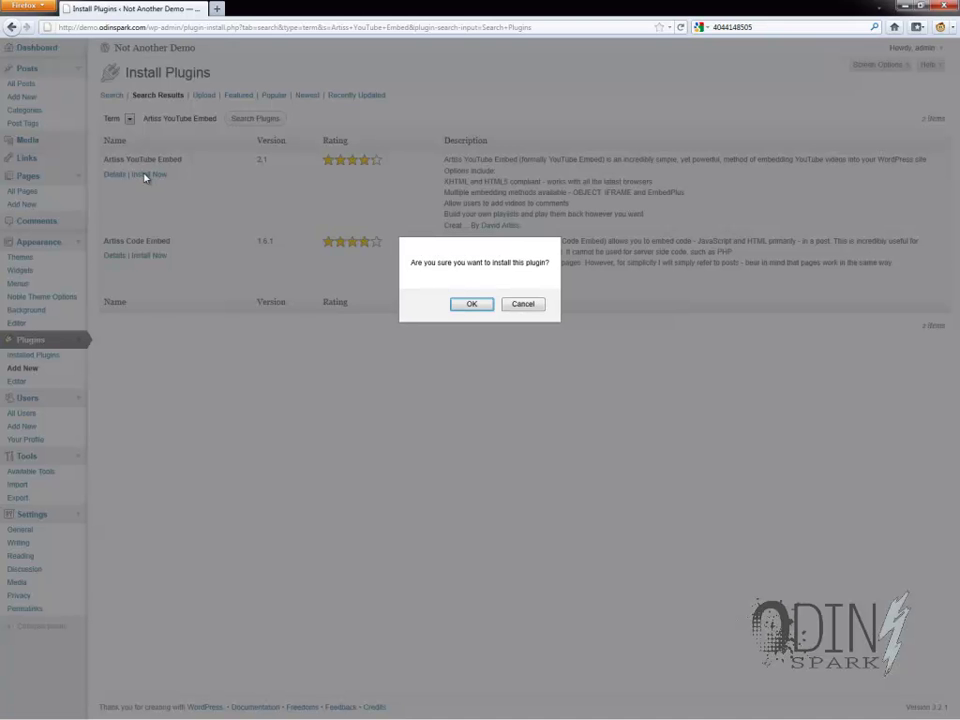
pyautogui.click(466, 304)
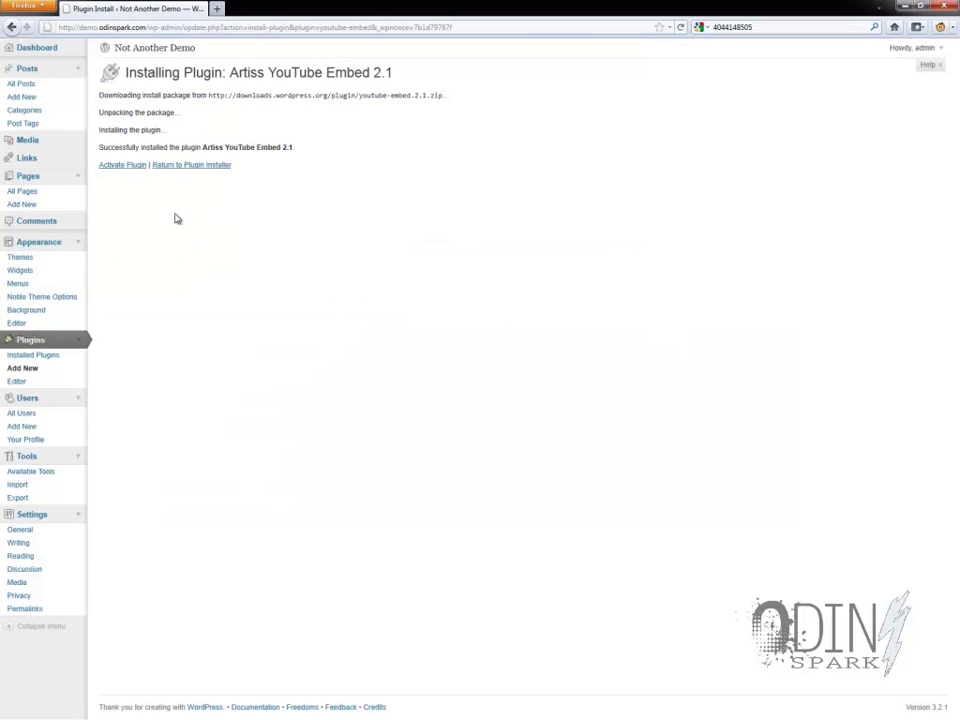
pyautogui.click(131, 168)
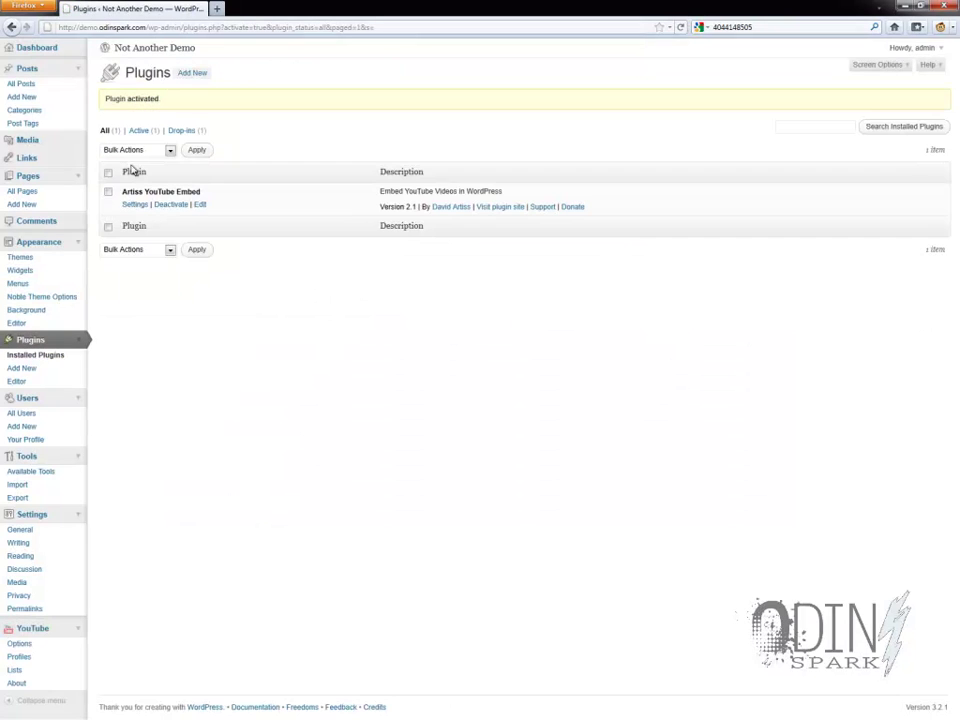
# Step: Open the draft post "This is just a test", delete its HTML content and return to the visual editor
pyautogui.click(84, 93)
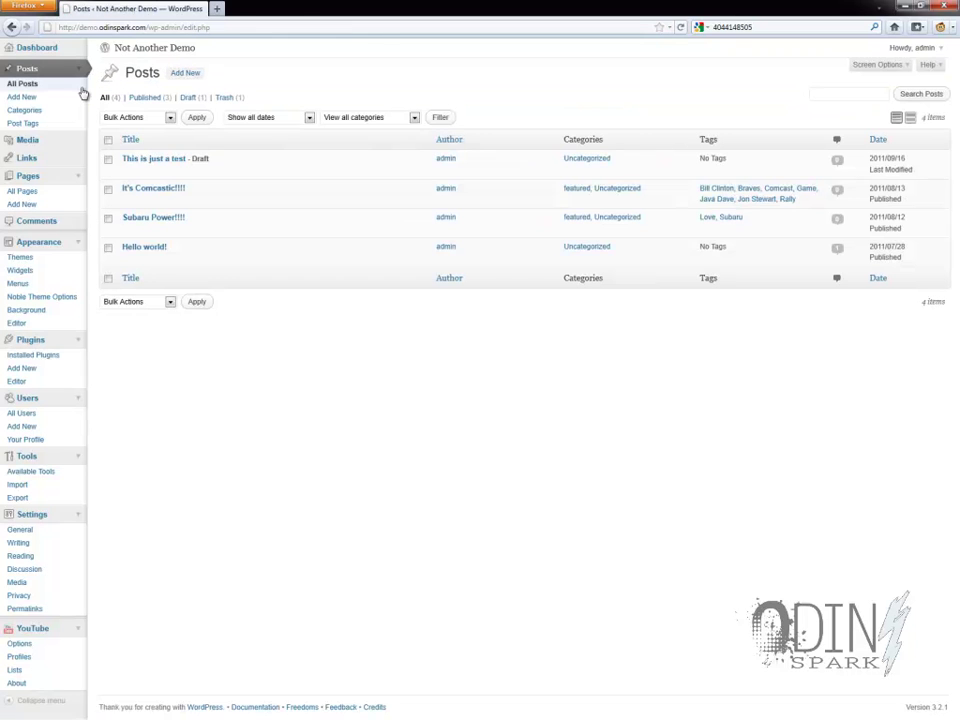
pyautogui.click(165, 161)
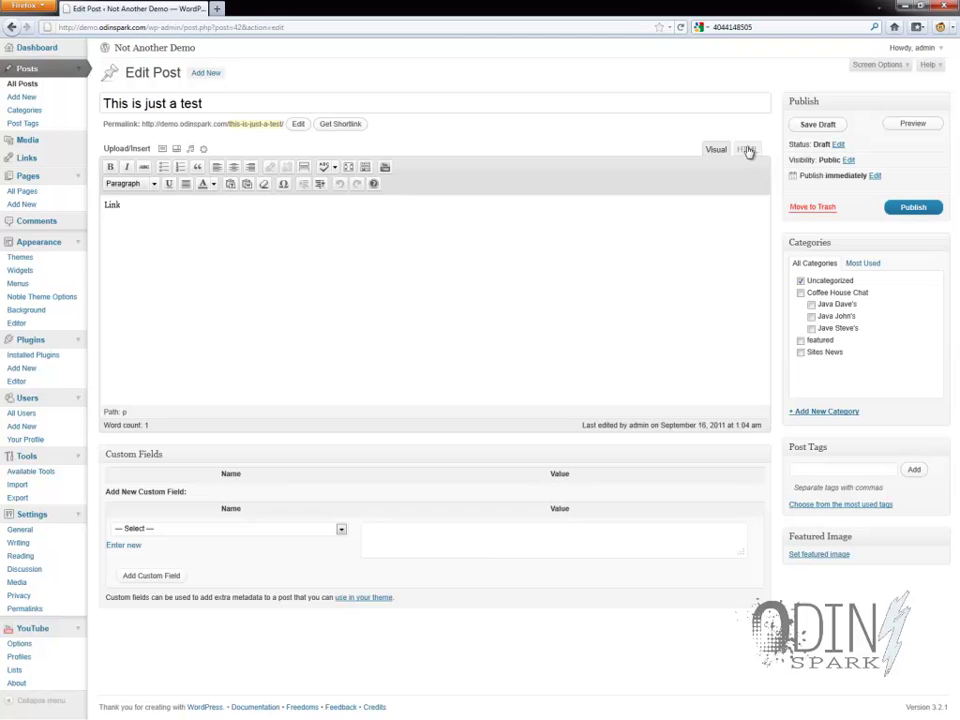
pyautogui.click(750, 149)
pyautogui.moveTo(283, 190); pyautogui.dragTo(66, 178)
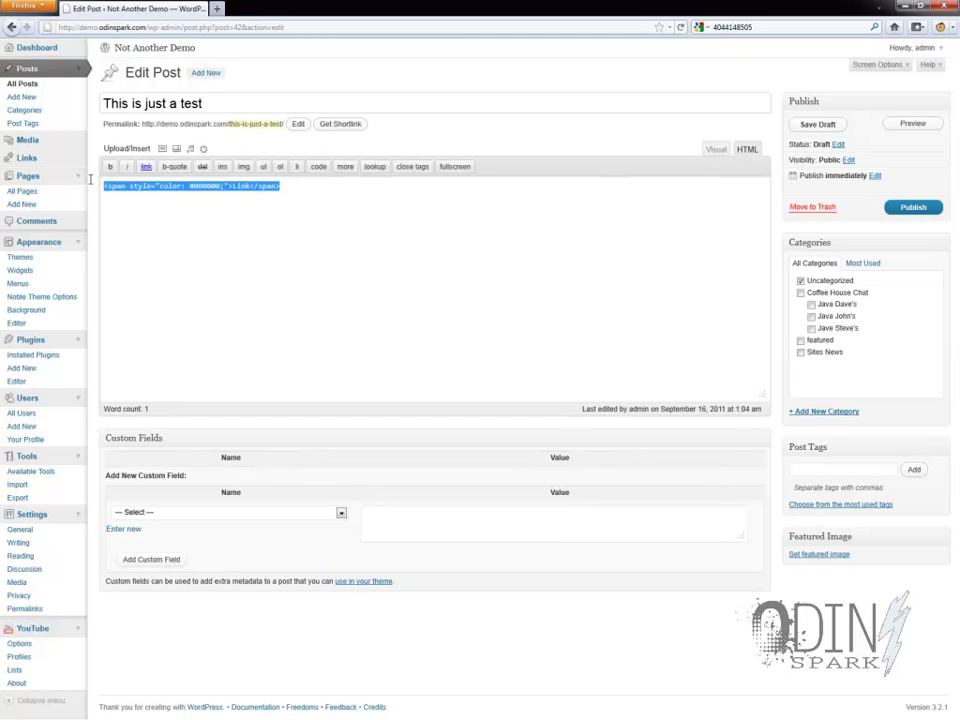
pyautogui.press('Delete')
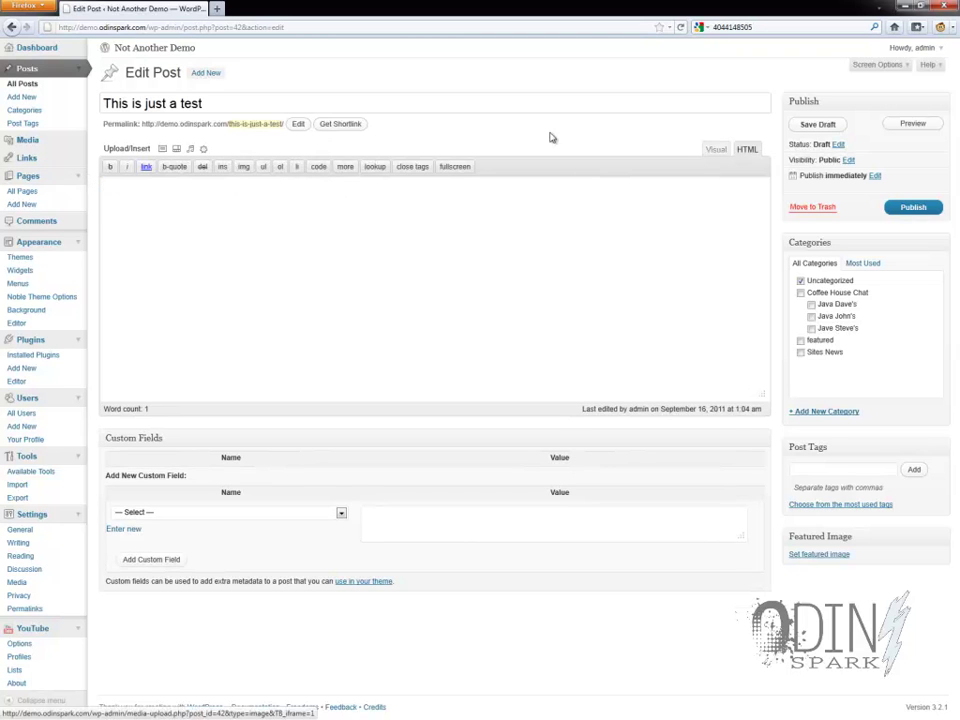
pyautogui.click(716, 150)
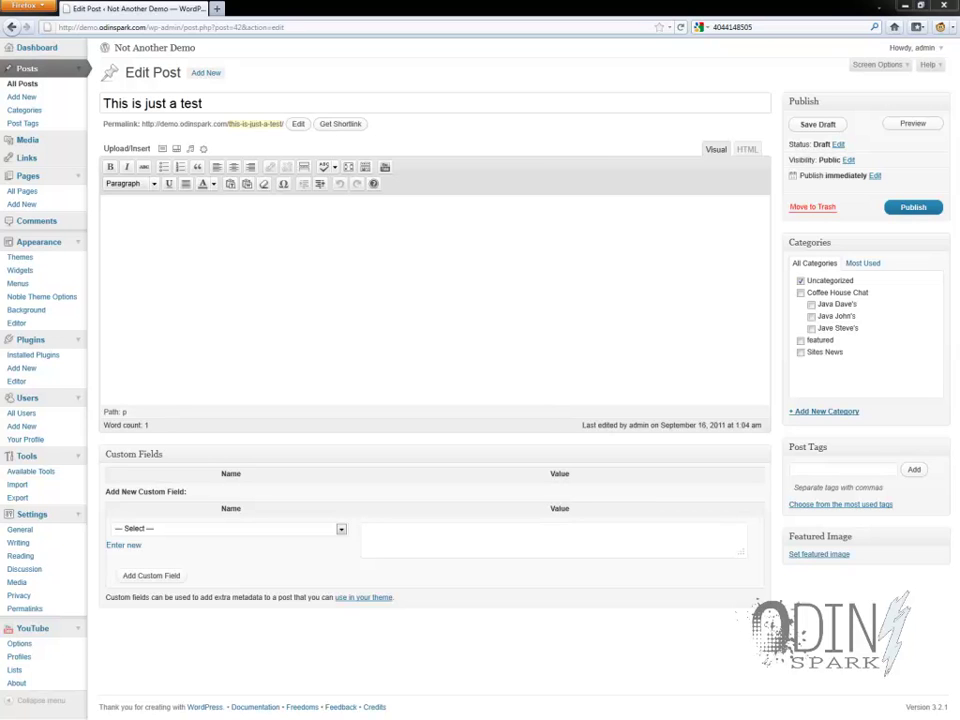
pyautogui.click(297, 258)
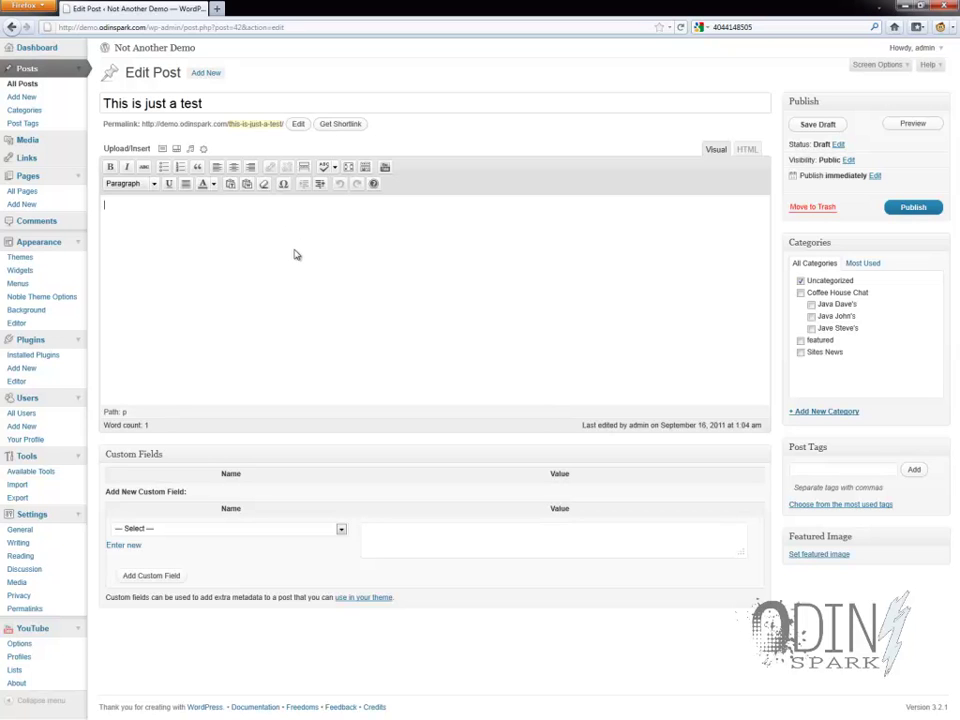
pyautogui.rightClick(297, 265)
pyautogui.click(326, 302)
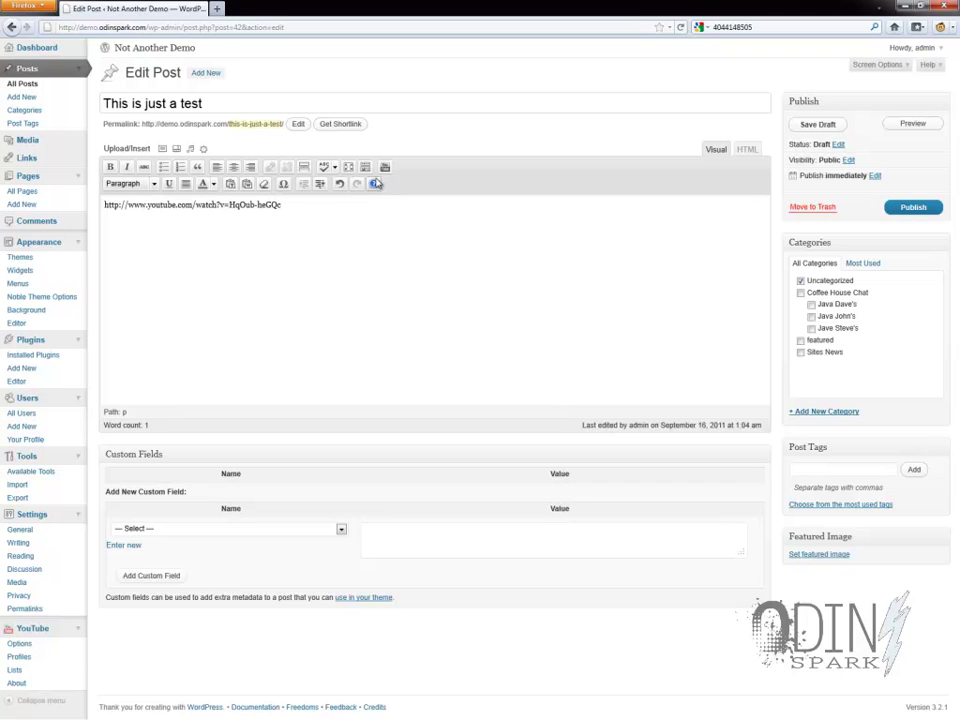
pyautogui.moveTo(283, 205); pyautogui.dragTo(96, 210)
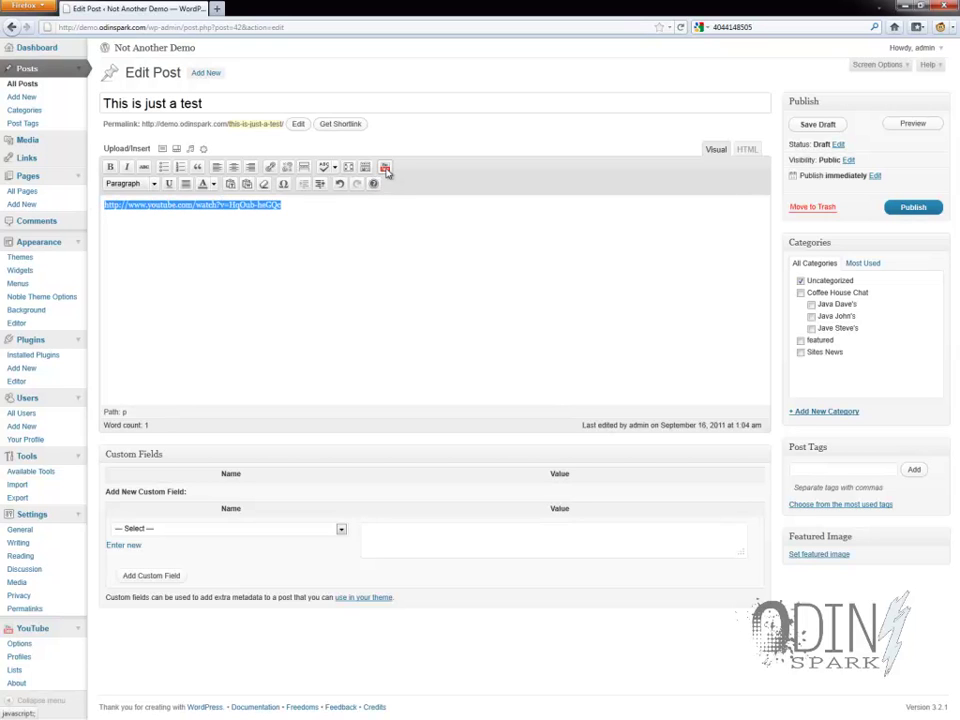
pyautogui.click(386, 170)
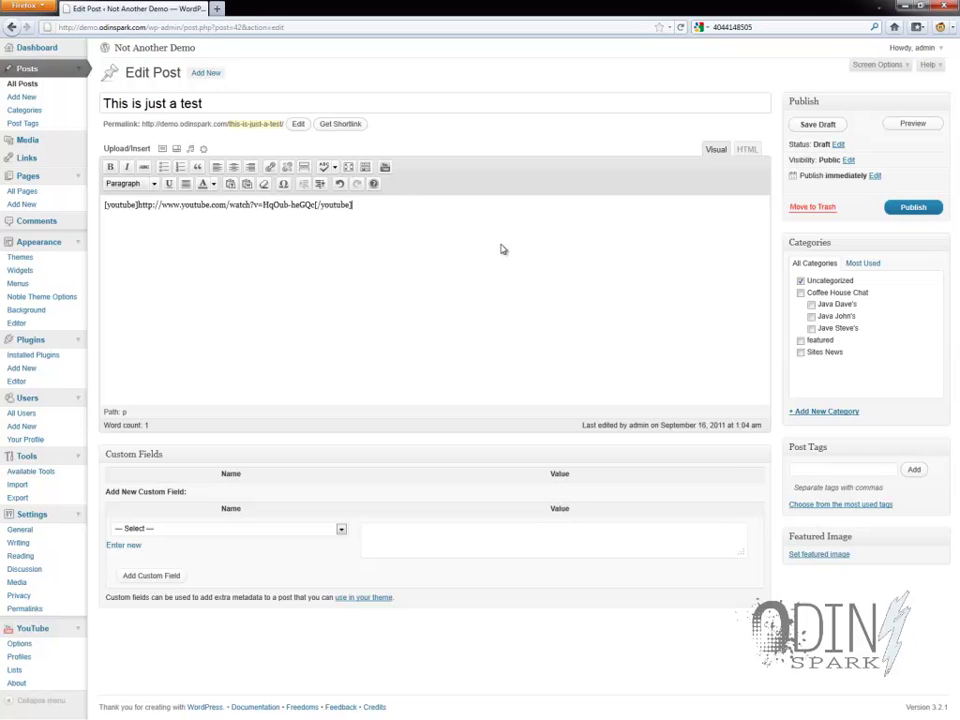
# Step: Preview the draft post, and examine the video URL and the surrounding youtube tags in its shortcode
pyautogui.click(912, 124)
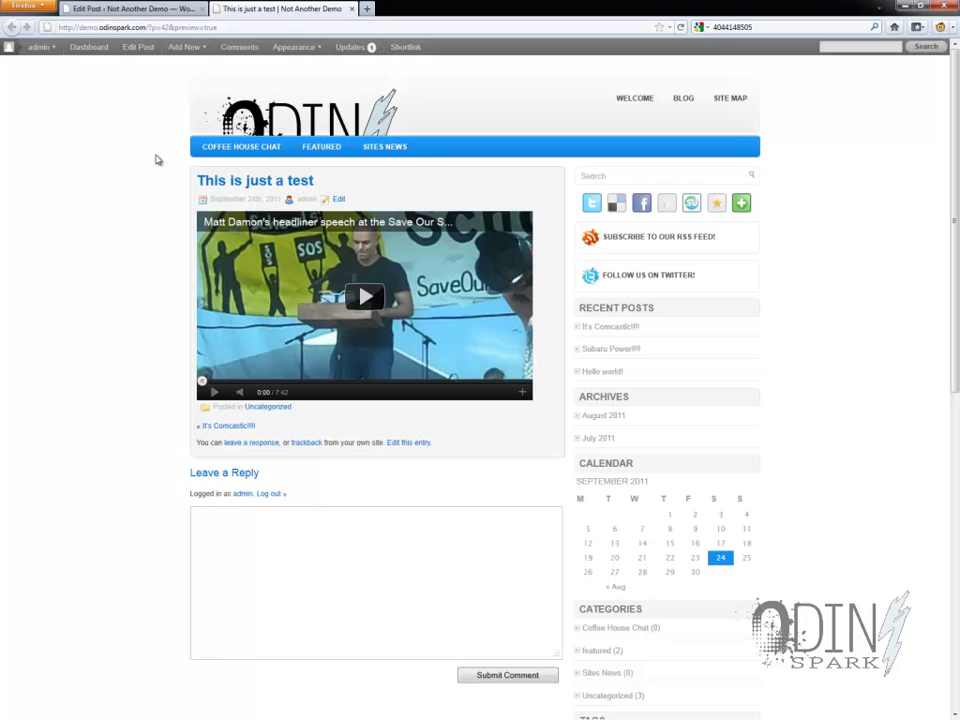
pyautogui.hotkey('ctrl', 'Tab')
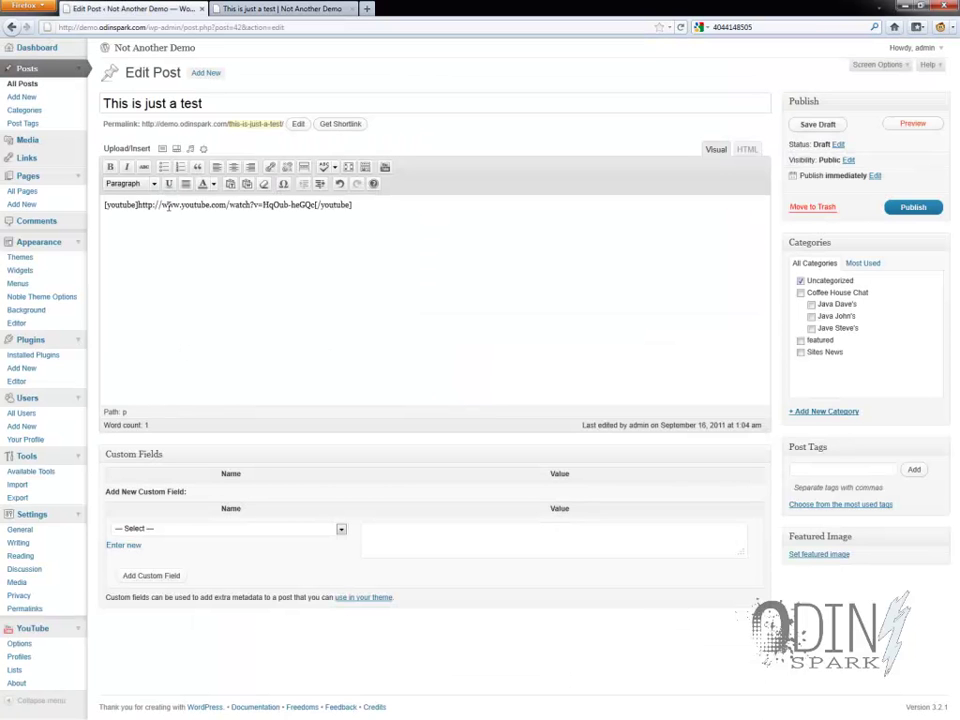
pyautogui.moveTo(139, 204); pyautogui.dragTo(315, 206)
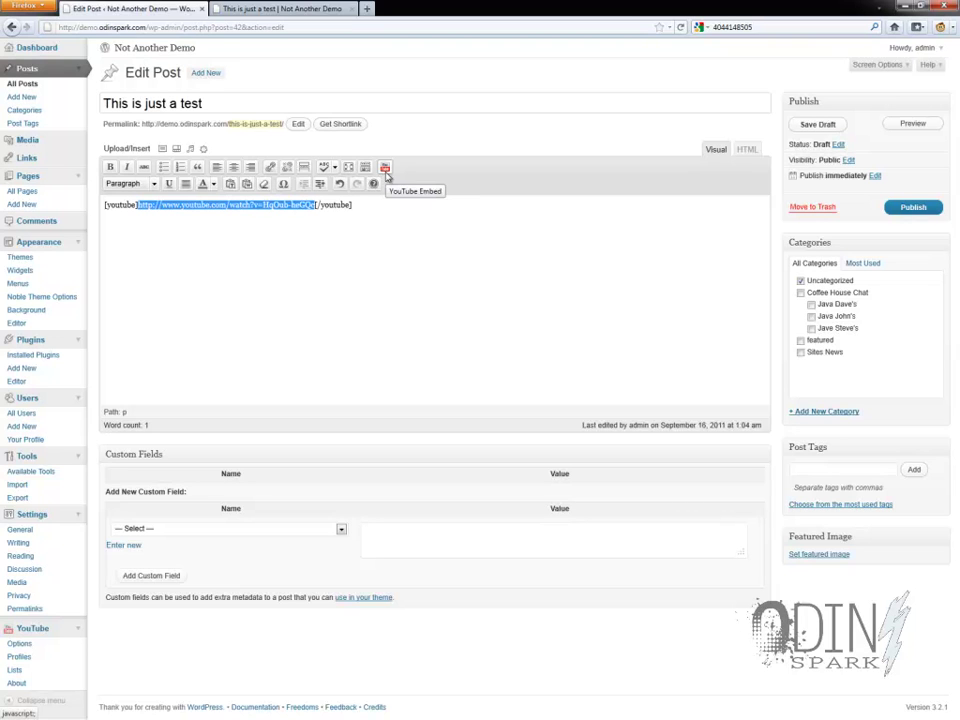
pyautogui.click(373, 206)
pyautogui.moveTo(373, 206); pyautogui.dragTo(315, 204)
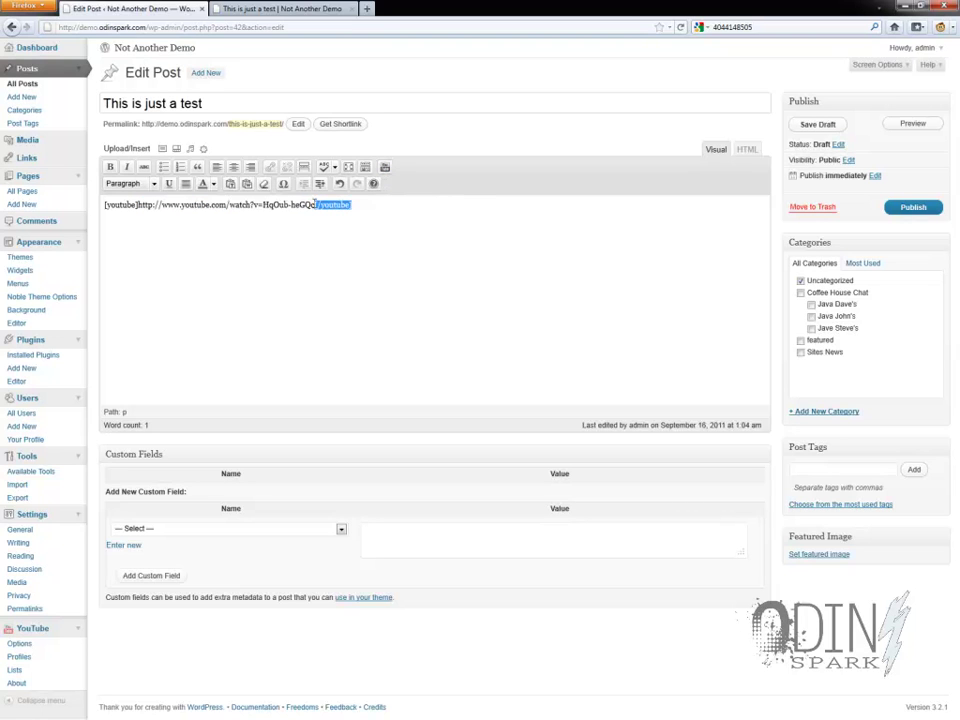
pyautogui.moveTo(137, 204); pyautogui.dragTo(81, 212)
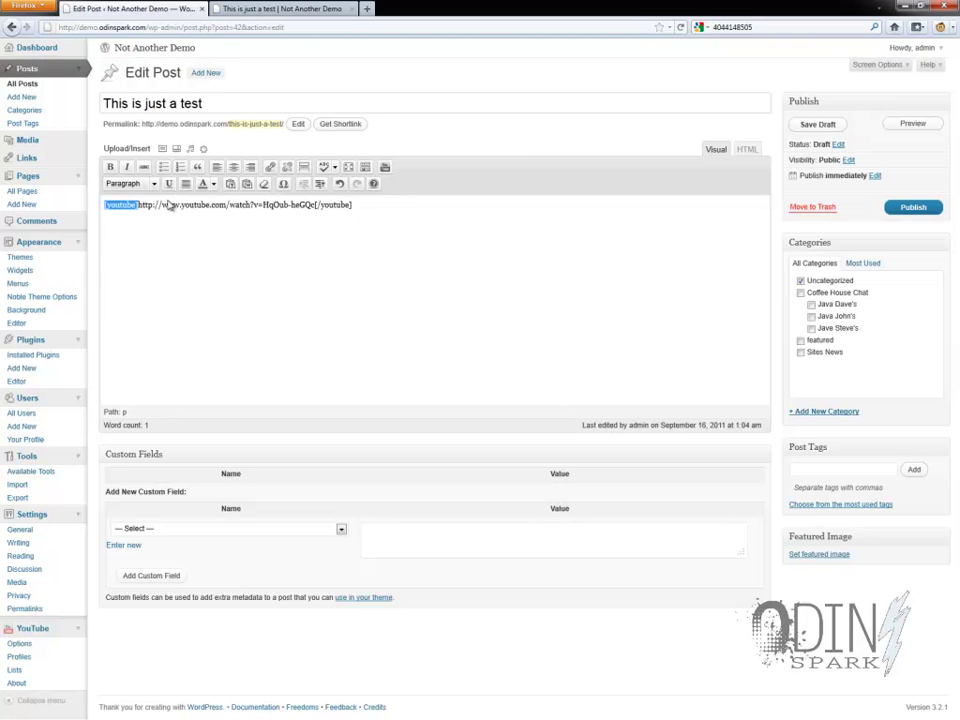
# Step: Replace the shortcode in the post body with the plain YouTube URL and wrap that URL in the YouTube Embed shortcode again
pyautogui.click(372, 207)
pyautogui.moveTo(372, 207); pyautogui.dragTo(70, 217)
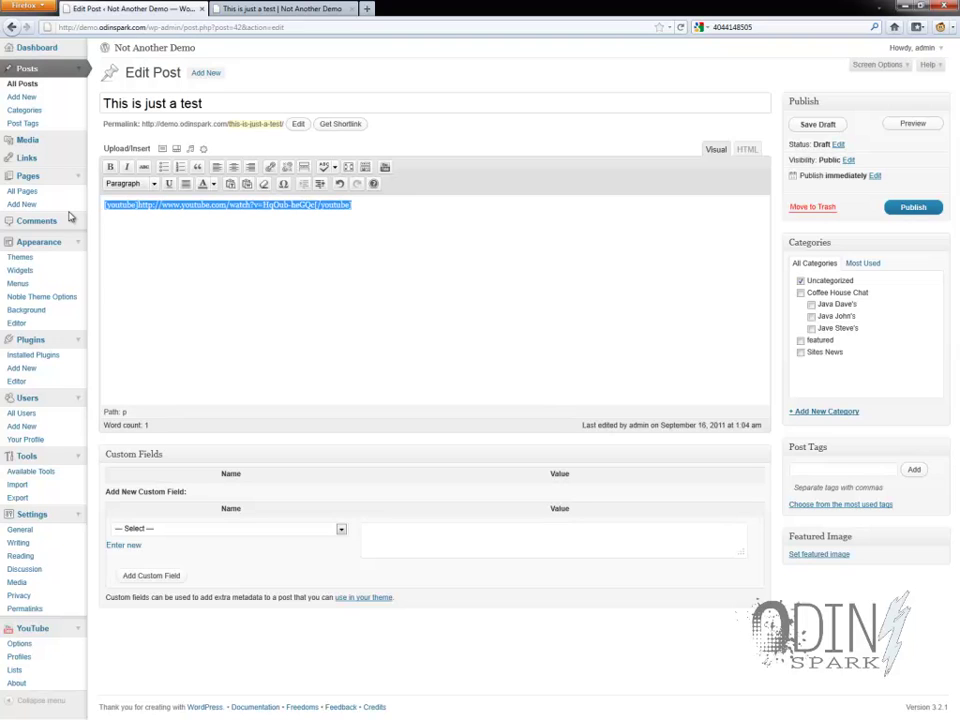
pyautogui.hotkey('ctrl', 'x')
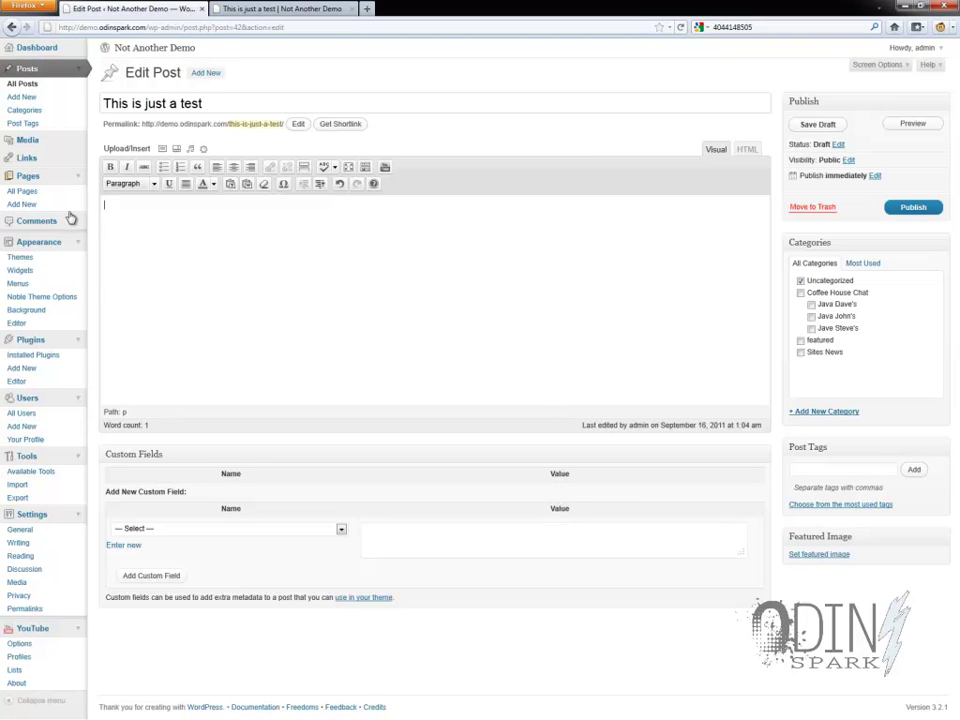
pyautogui.hotkey('ctrl', 'v')
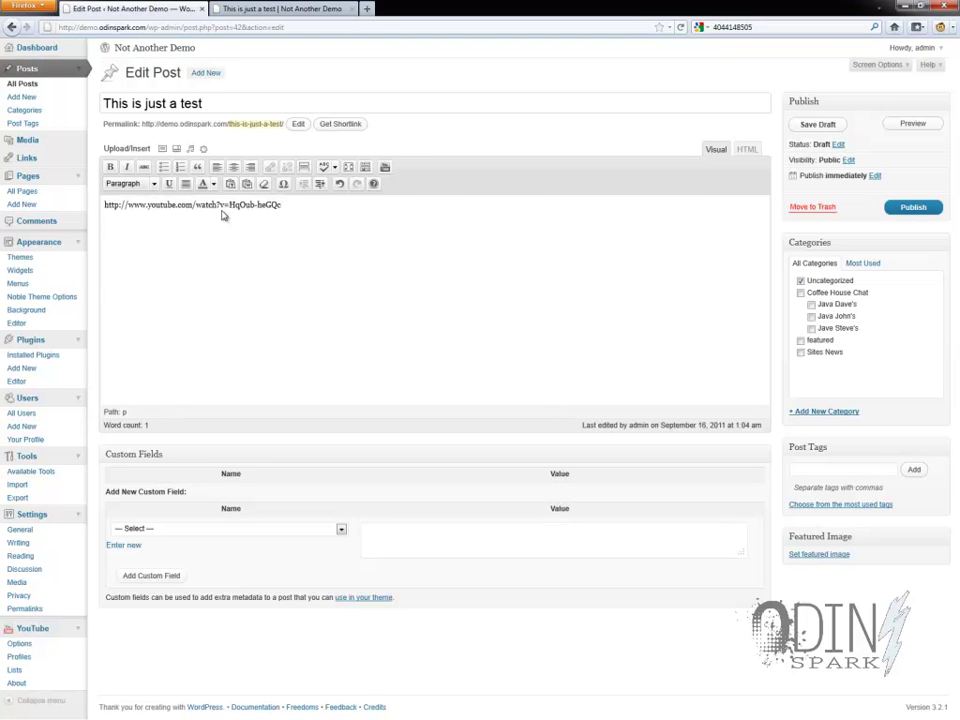
pyautogui.moveTo(300, 208); pyautogui.dragTo(8, 203)
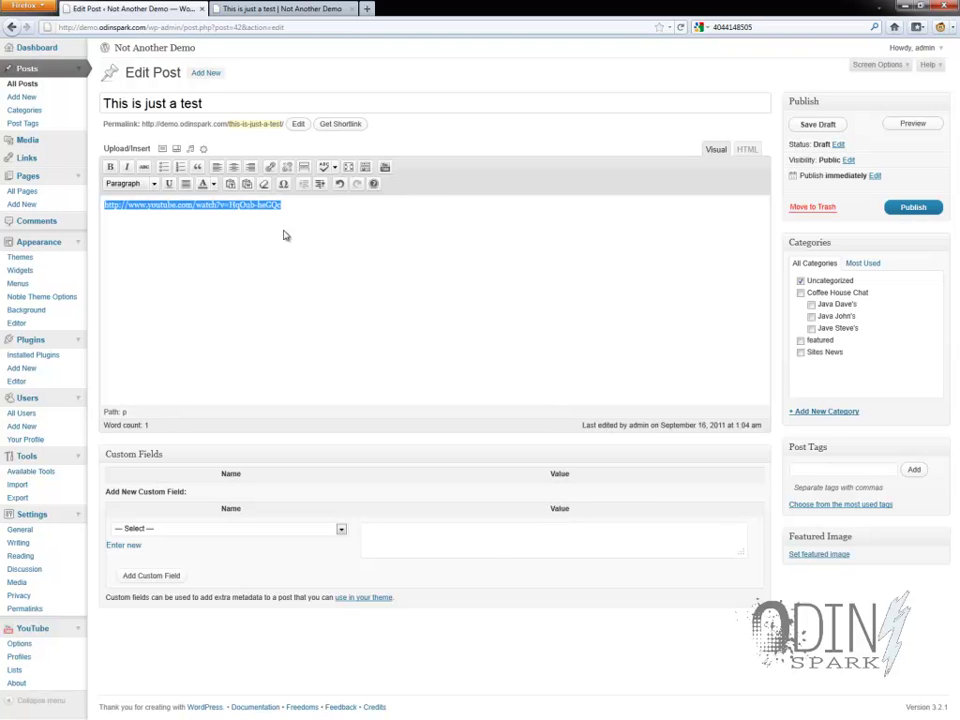
pyautogui.click(387, 170)
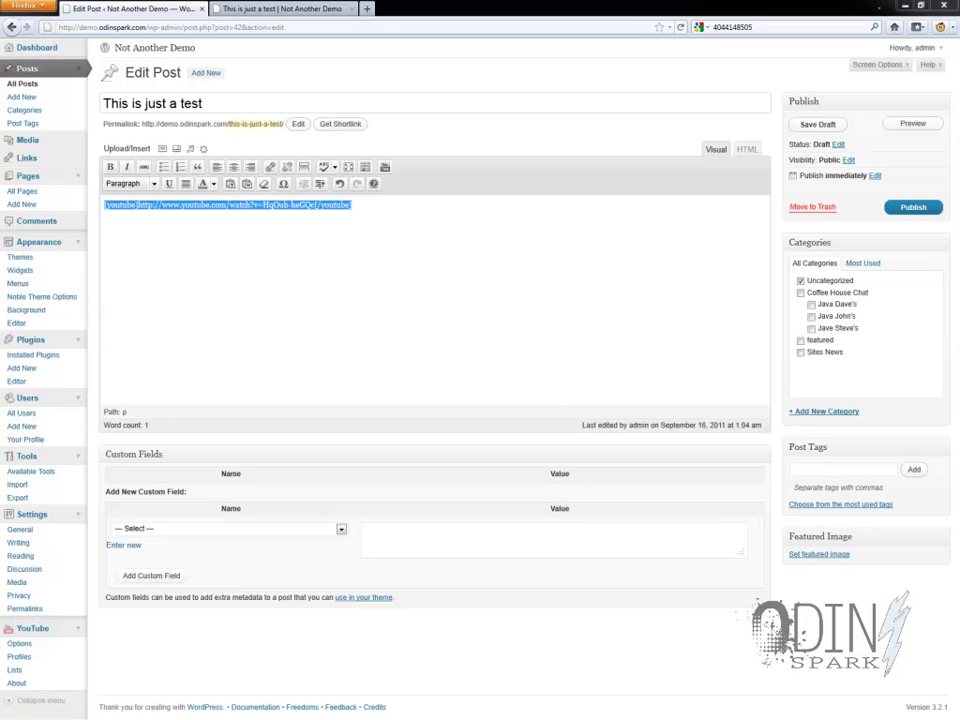
# Step: Stay on the edit page of "This is just a test" and publish the post
pyautogui.click(24, 369)
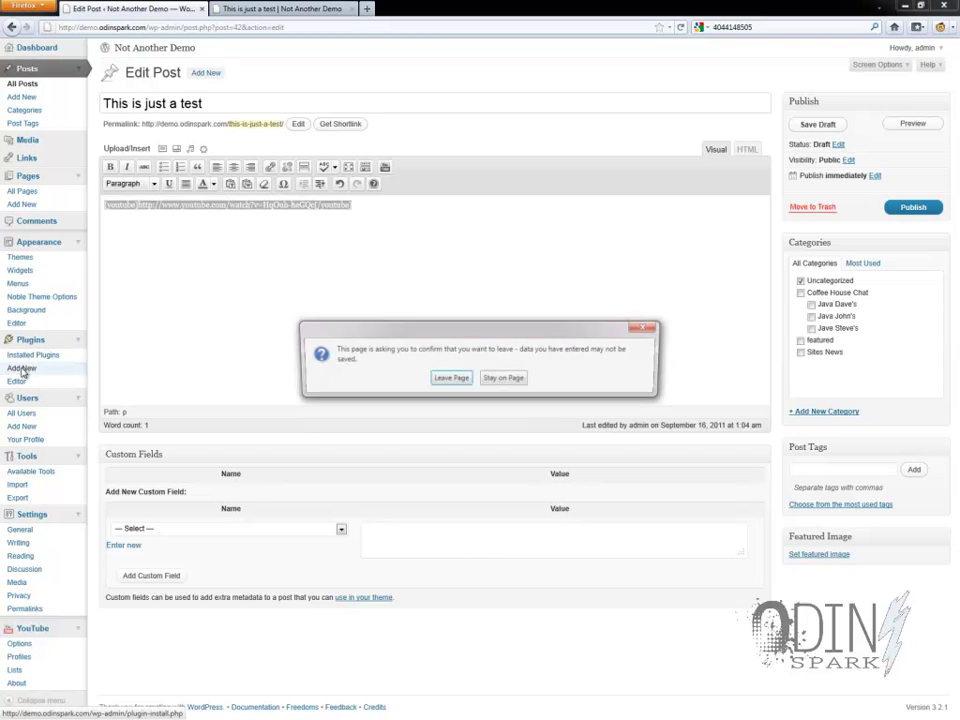
pyautogui.click(505, 381)
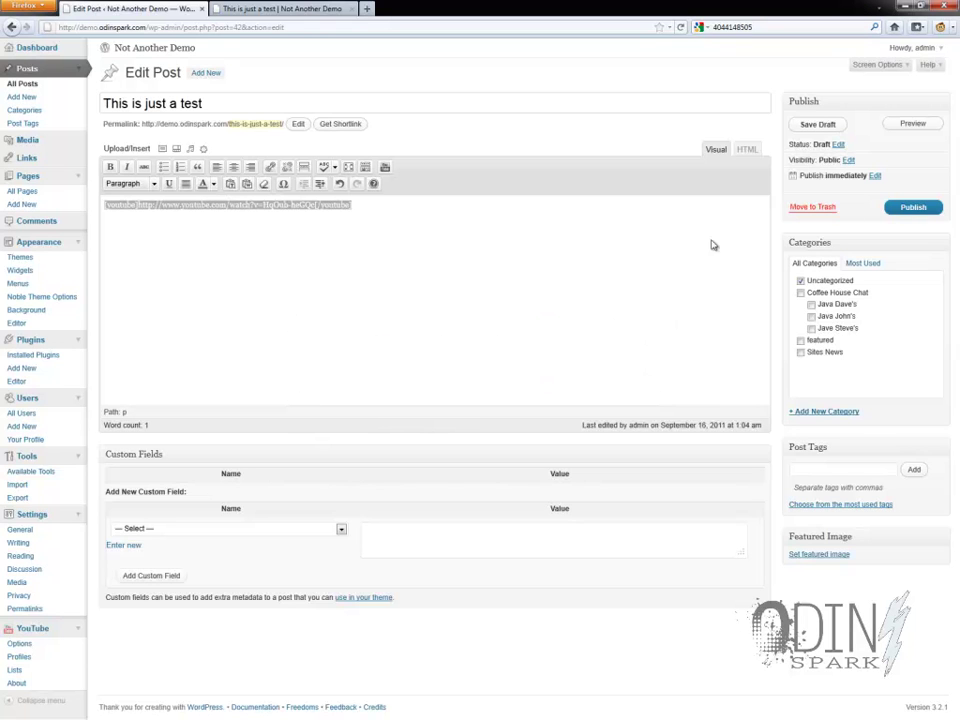
pyautogui.click(914, 207)
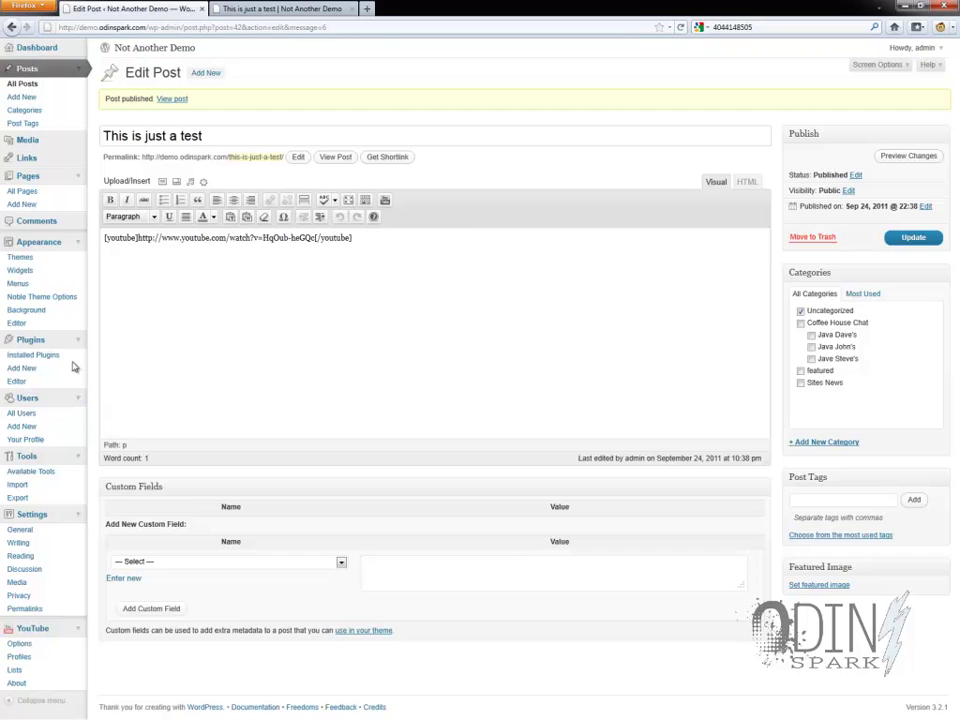
# Step: Search the plugin directory for "Genki Youtube Comments" by term
pyautogui.click(24, 369)
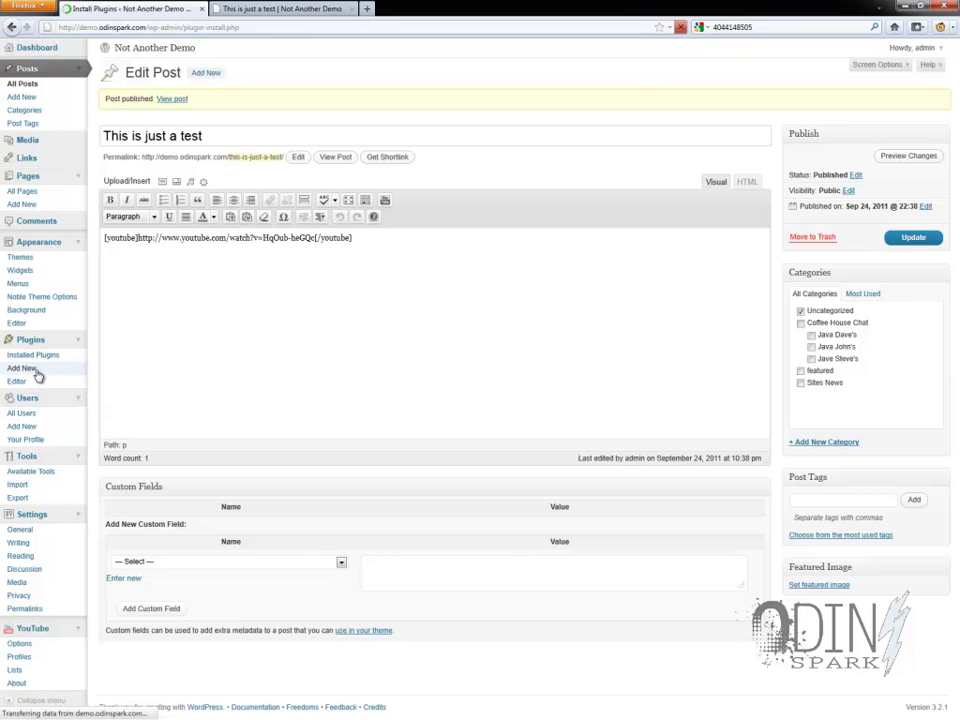
pyautogui.click(195, 180)
pyautogui.rightClick(196, 180)
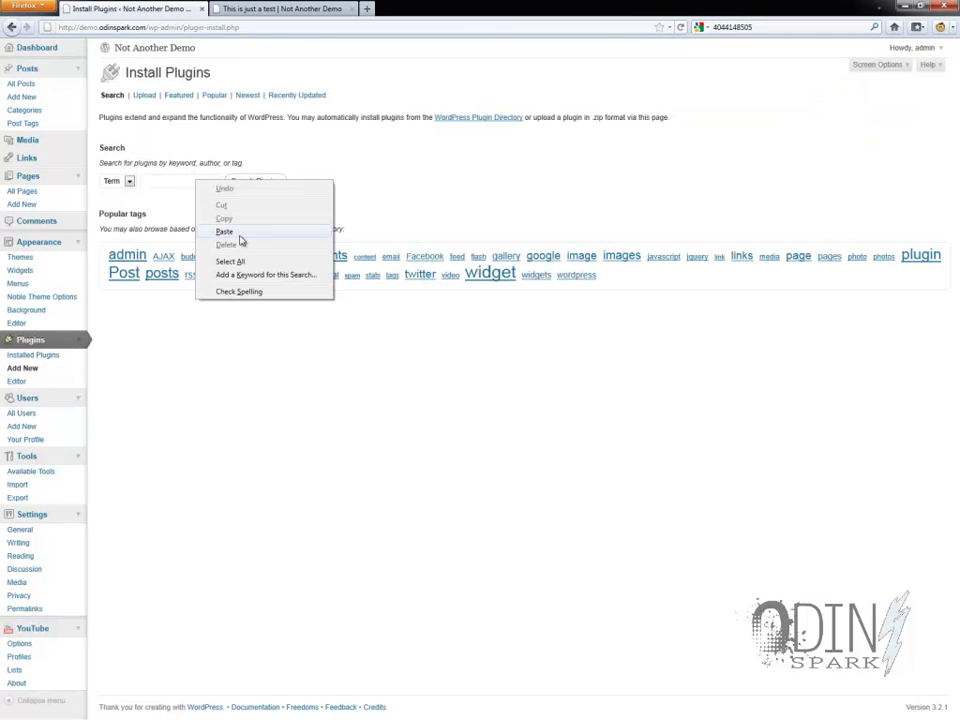
pyautogui.click(236, 231)
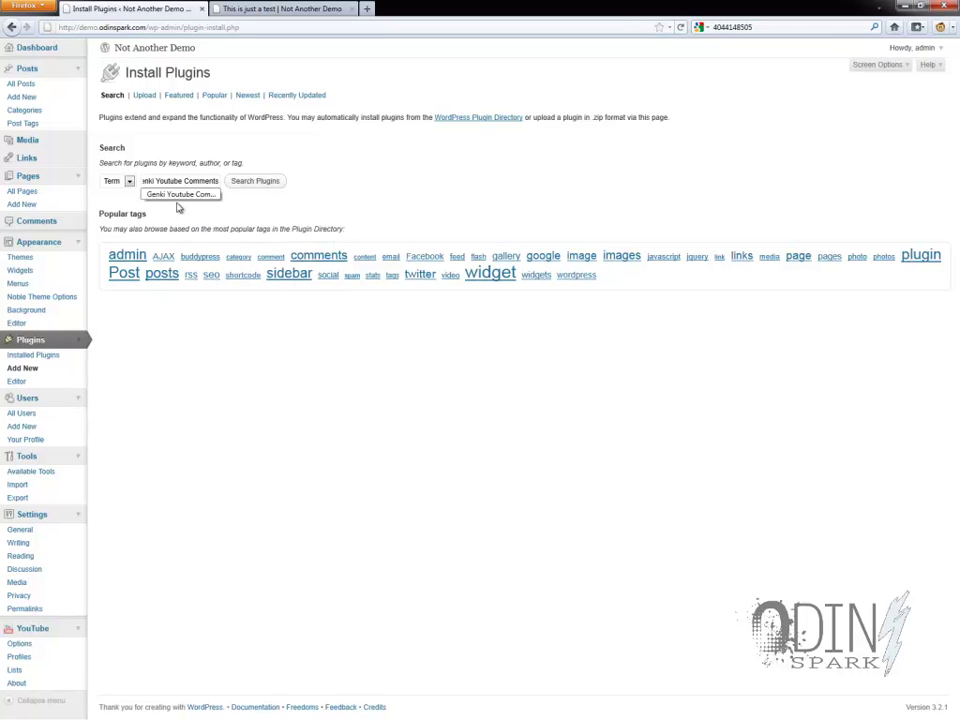
pyautogui.moveTo(176, 181); pyautogui.dragTo(129, 181)
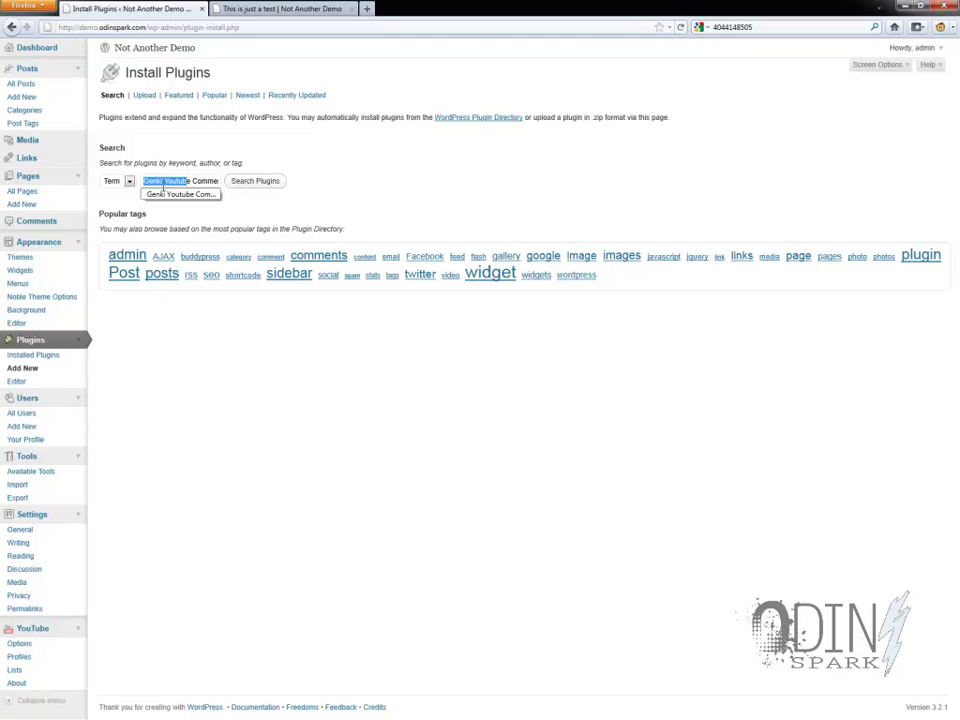
pyautogui.press('Down')
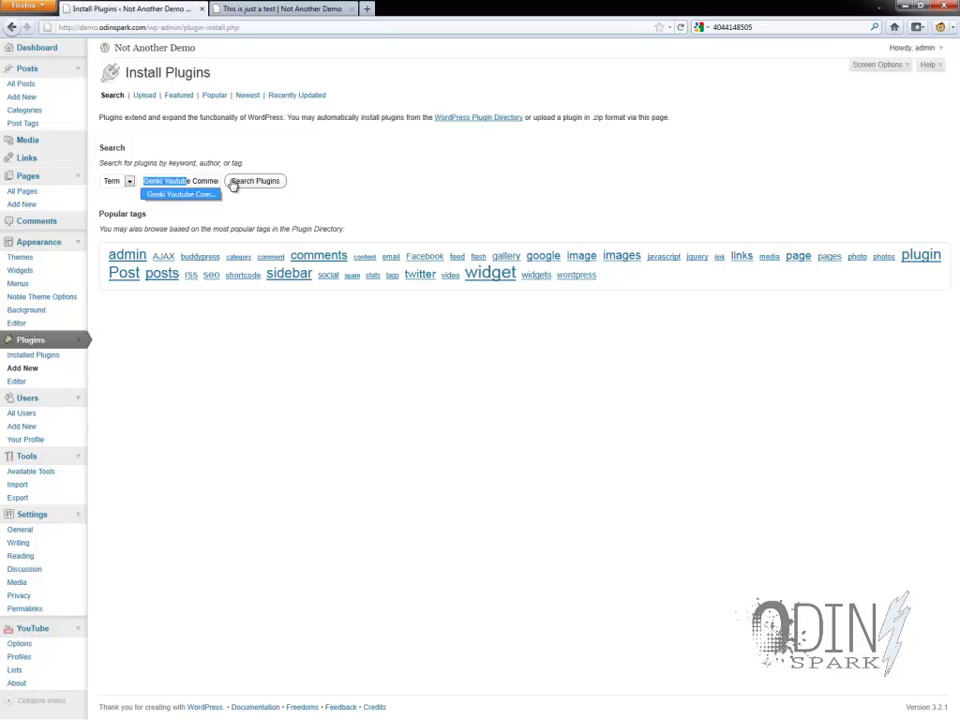
pyautogui.click(254, 189)
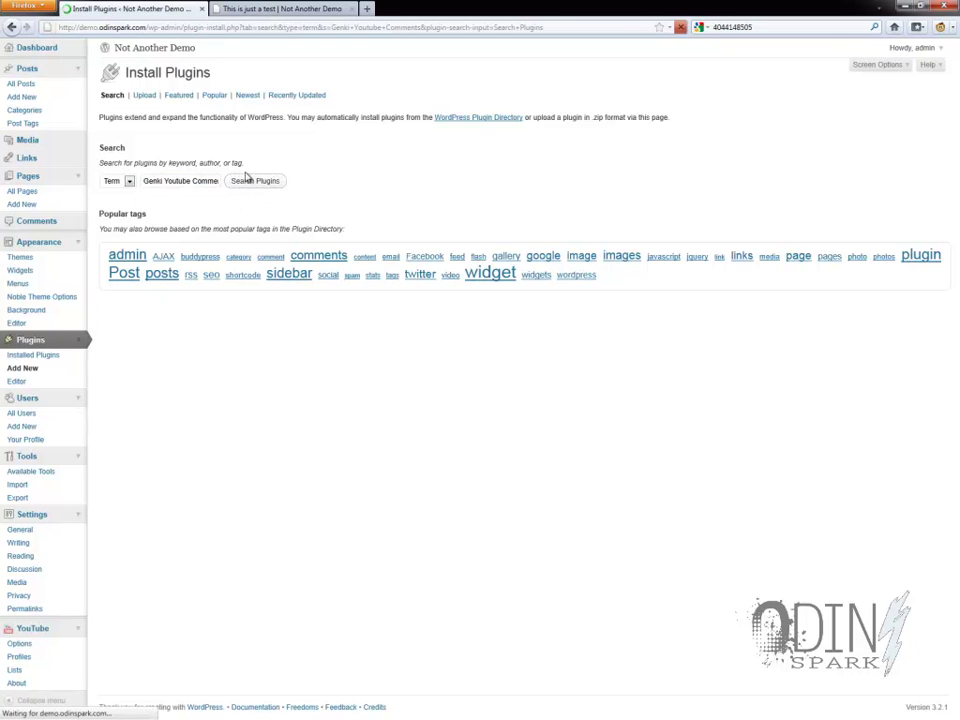
# Step: Install the Genki Youtube Comments plugin from the search results
pyautogui.moveTo(103, 160); pyautogui.dragTo(205, 164)
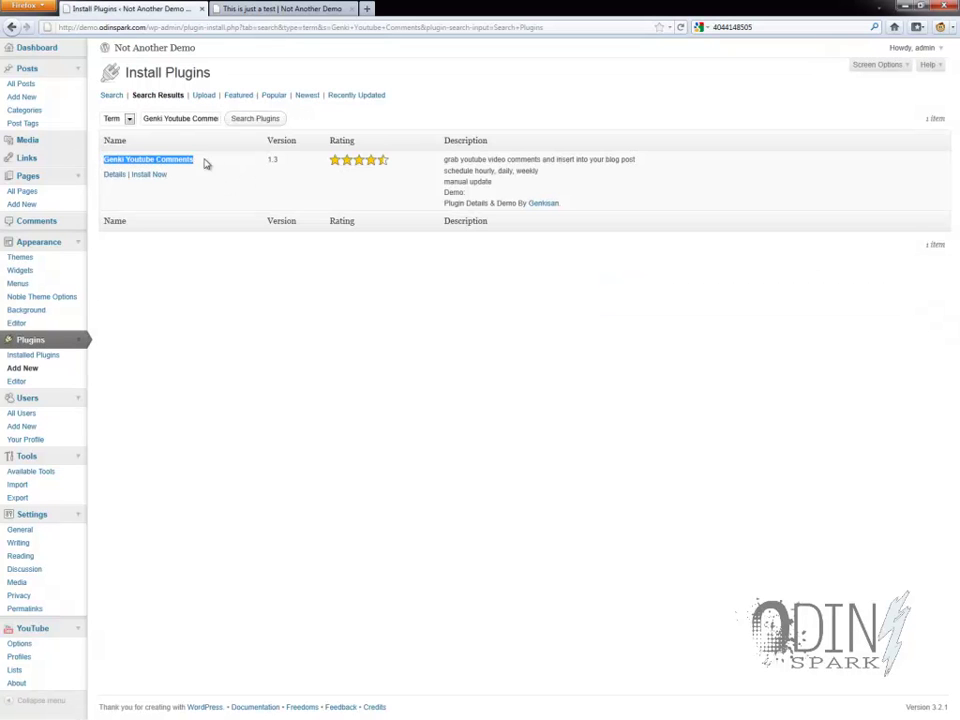
pyautogui.click(157, 176)
pyautogui.click(471, 304)
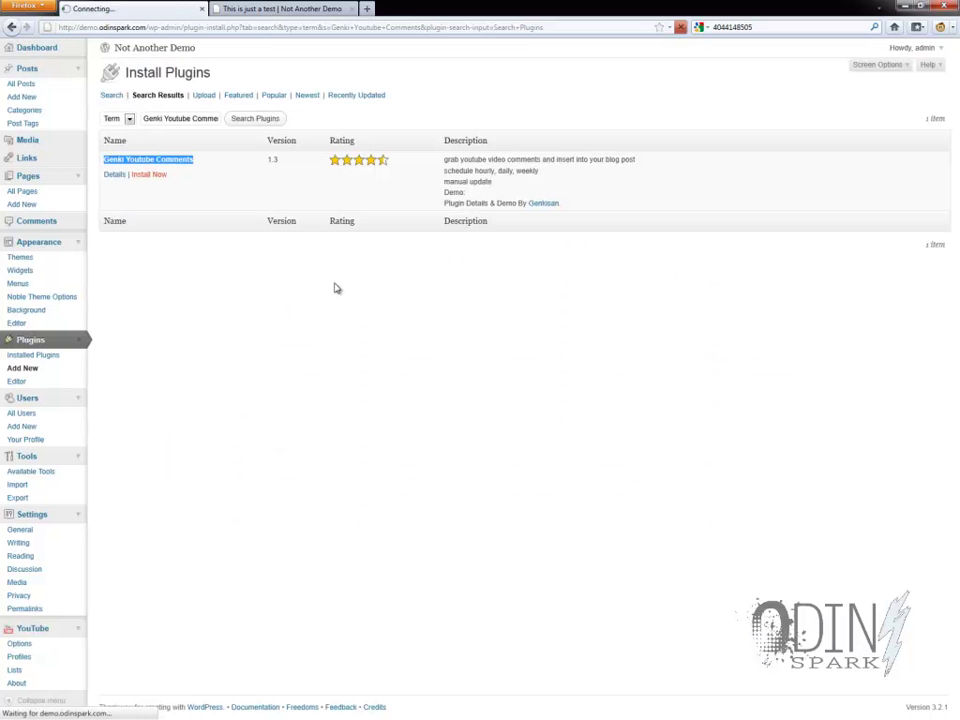
# Step: Activate the Genki Youtube Comments plugin and open the post "This is just a test" for editing
pyautogui.click(124, 167)
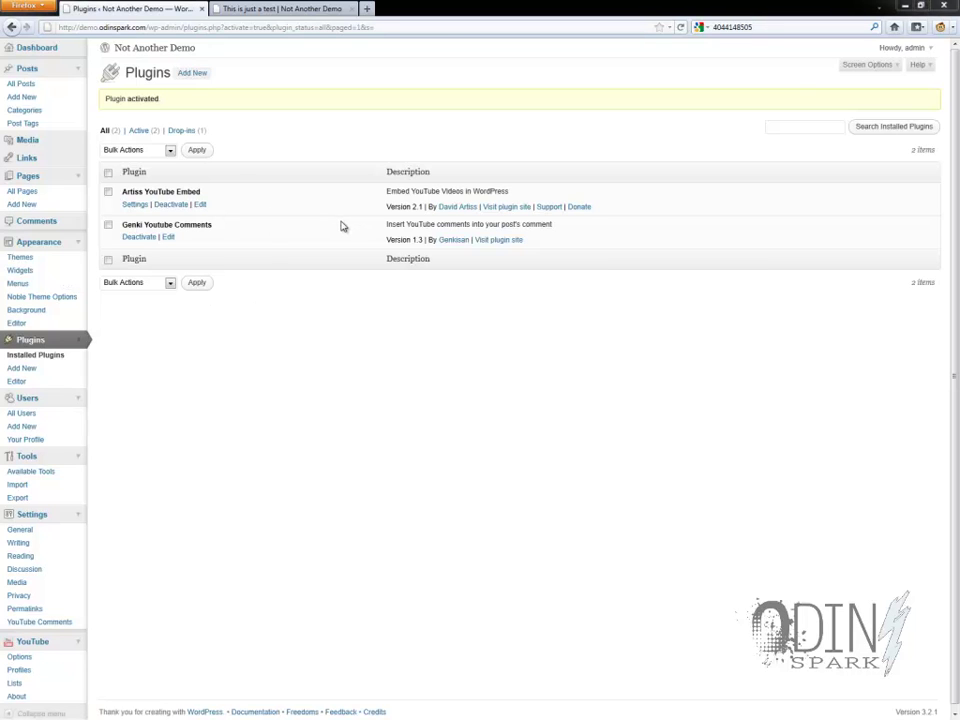
pyautogui.click(47, 85)
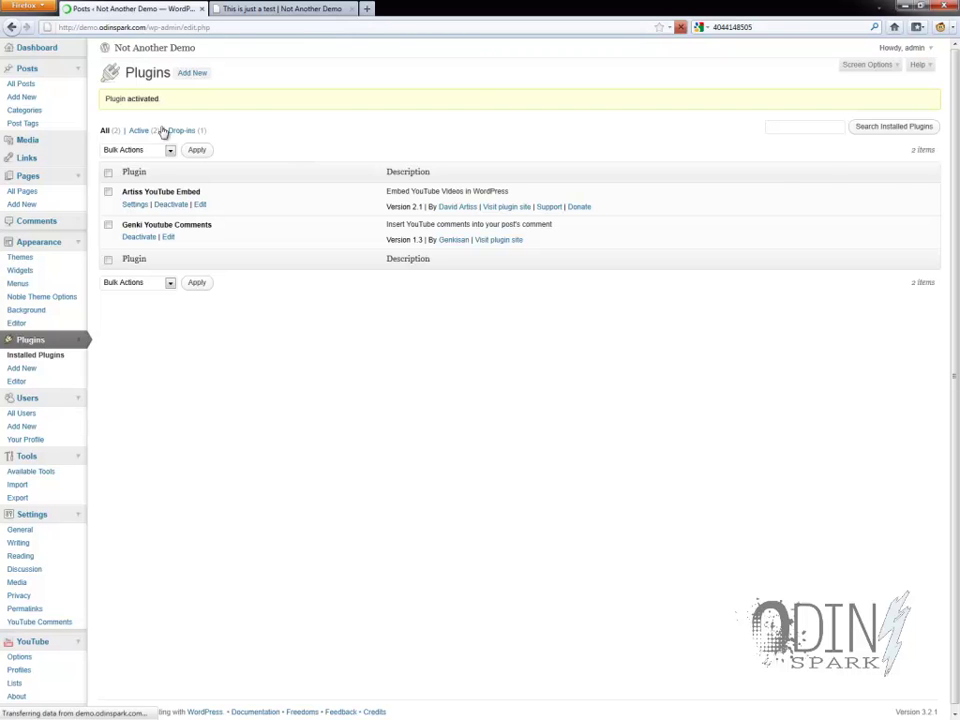
pyautogui.click(158, 166)
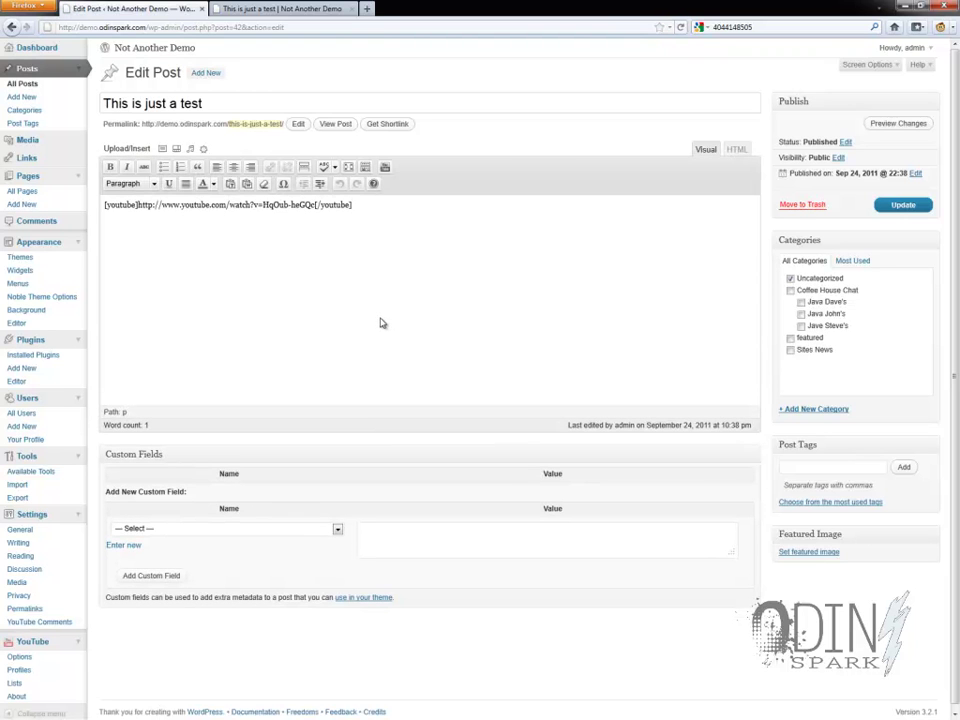
# Step: Add the custom field youtubevidid with the video ID HqOub-heGQc copied from the post's URL, and update the post
pyautogui.click(221, 533)
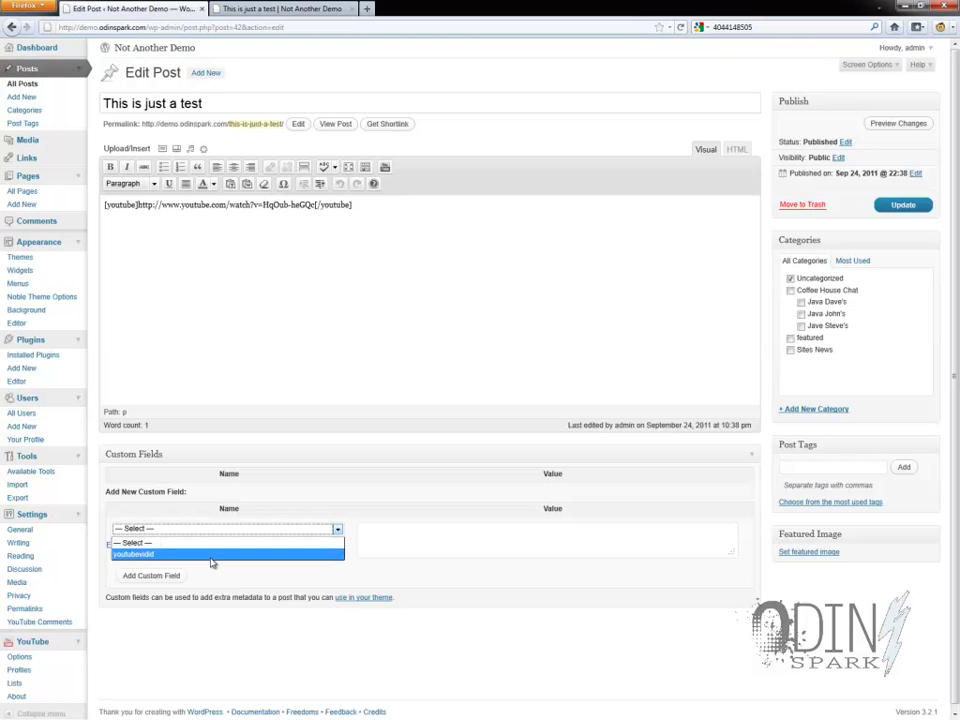
pyautogui.click(156, 557)
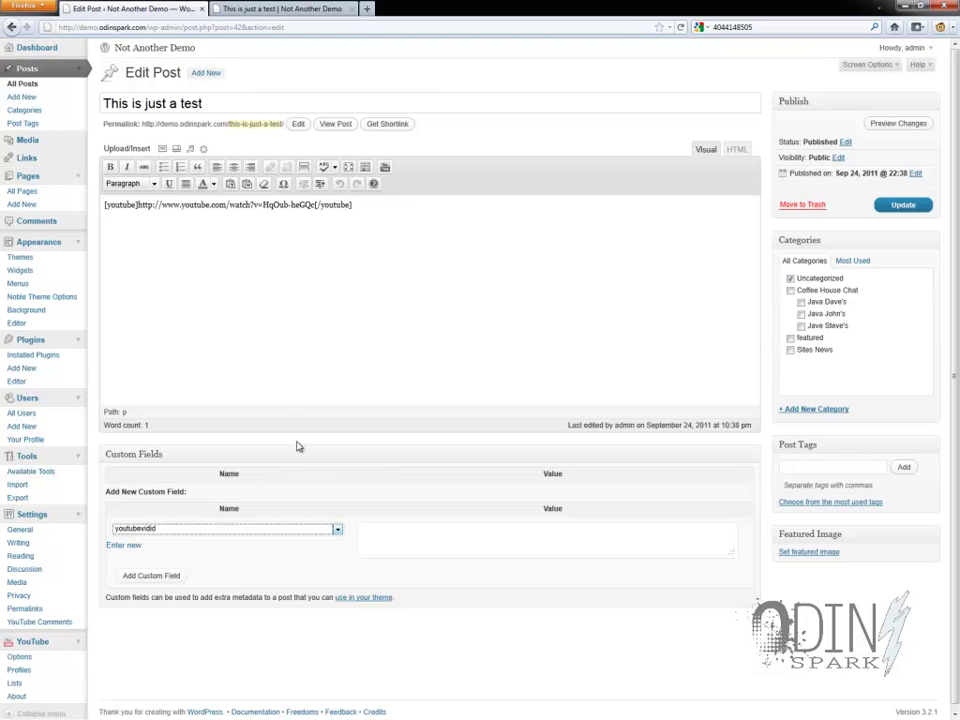
pyautogui.click(263, 204)
pyautogui.moveTo(263, 204); pyautogui.dragTo(314, 205)
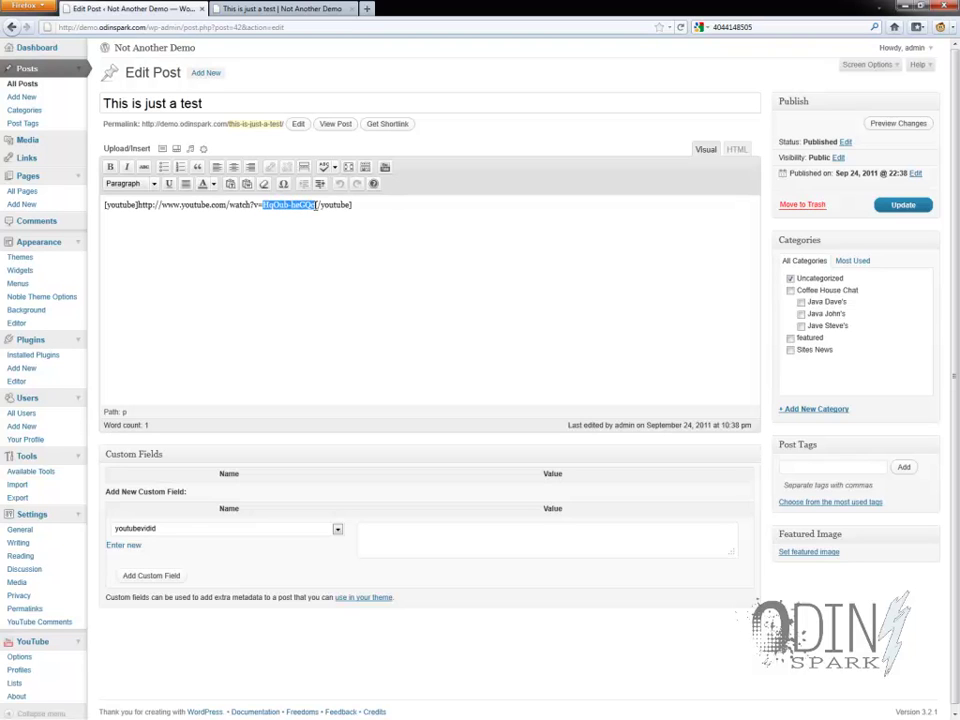
pyautogui.rightClick(292, 204)
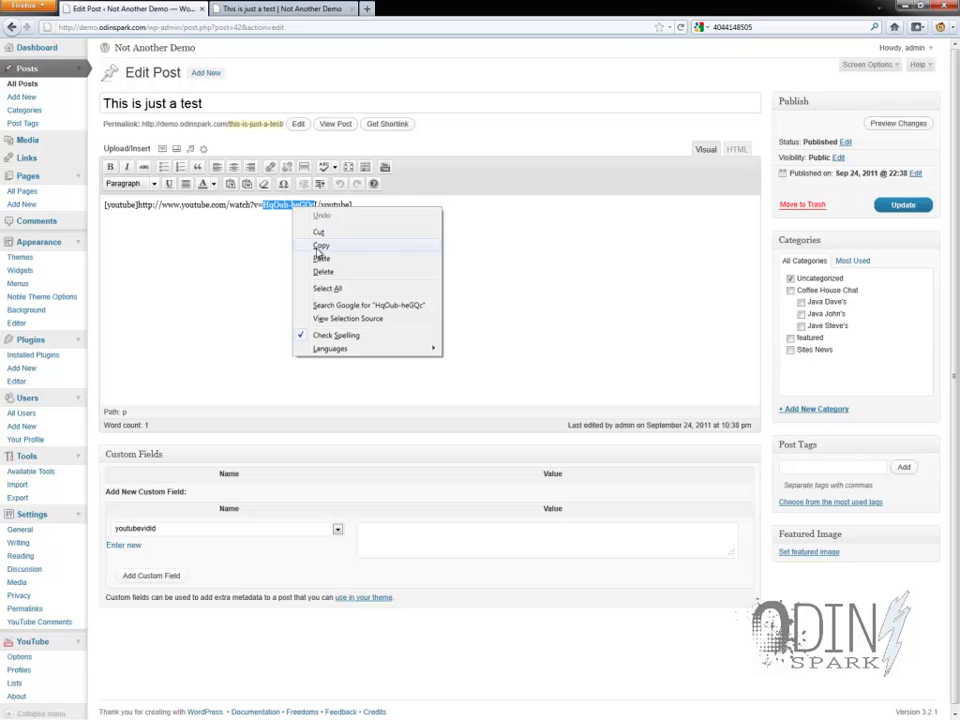
pyautogui.click(319, 247)
pyautogui.click(410, 537)
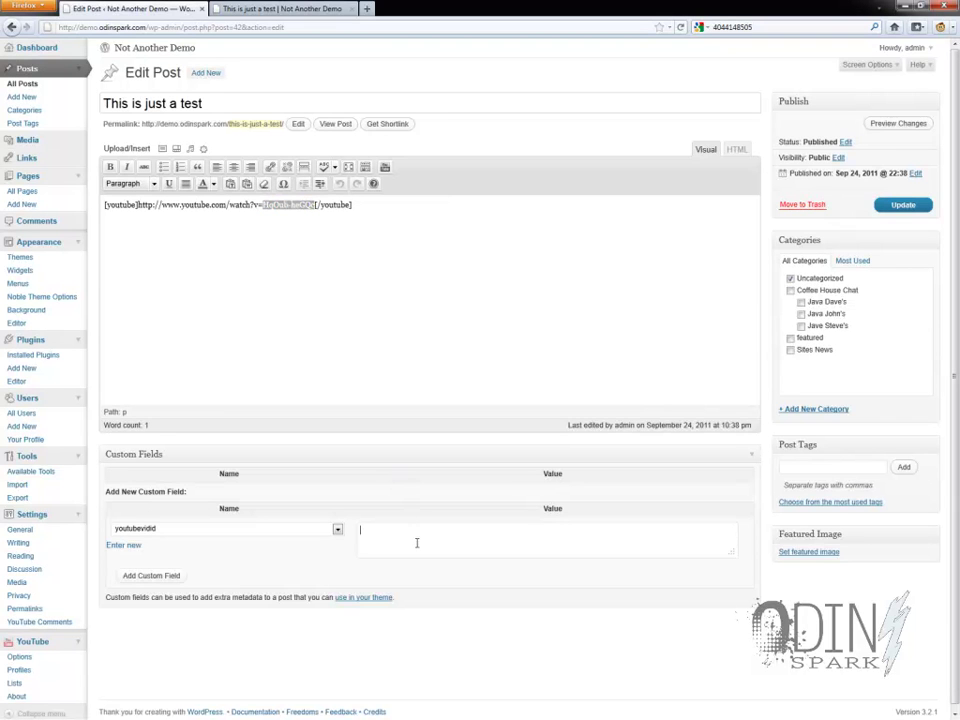
pyautogui.rightClick(416, 542)
pyautogui.click(455, 597)
pyautogui.click(896, 206)
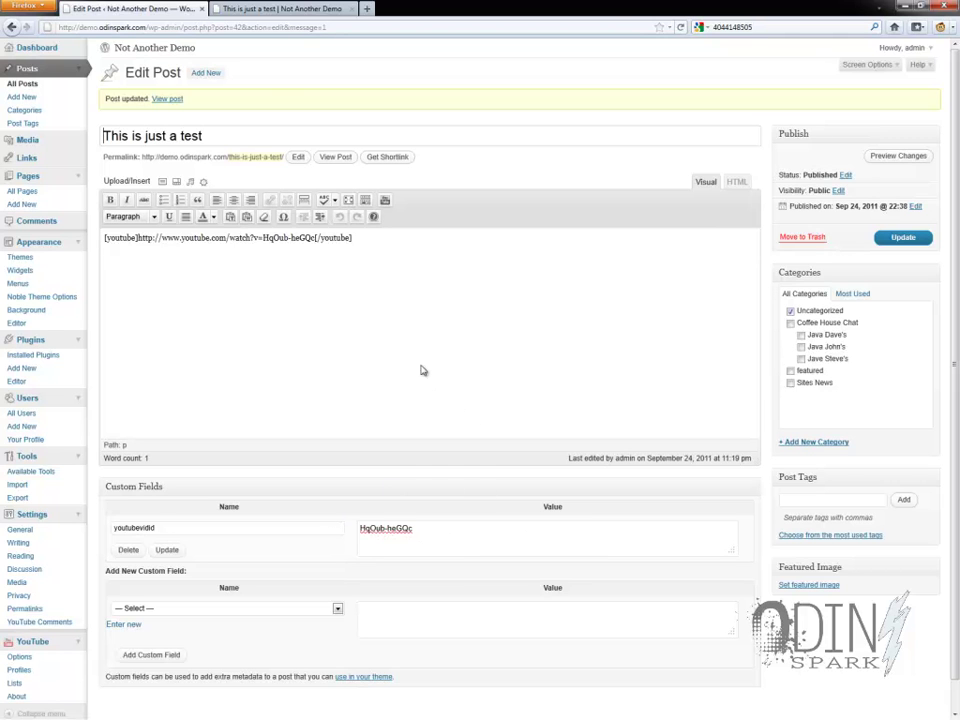
# Step: Reload the front-end page of "This is just a test" to check for imported comments
pyautogui.click(278, 10)
pyautogui.rightClick(88, 242)
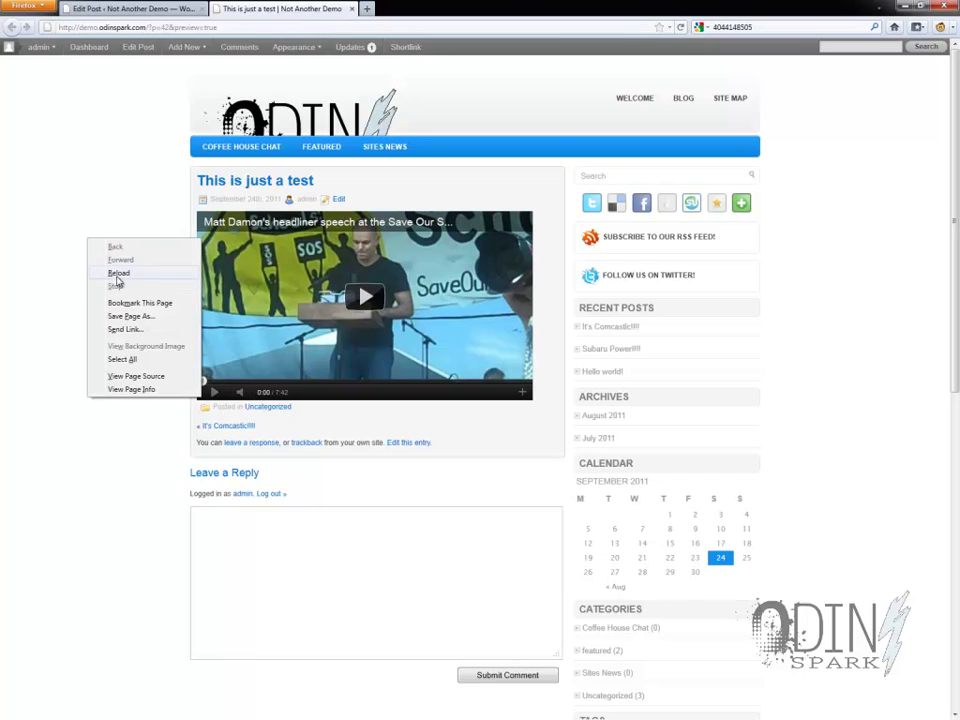
pyautogui.click(116, 274)
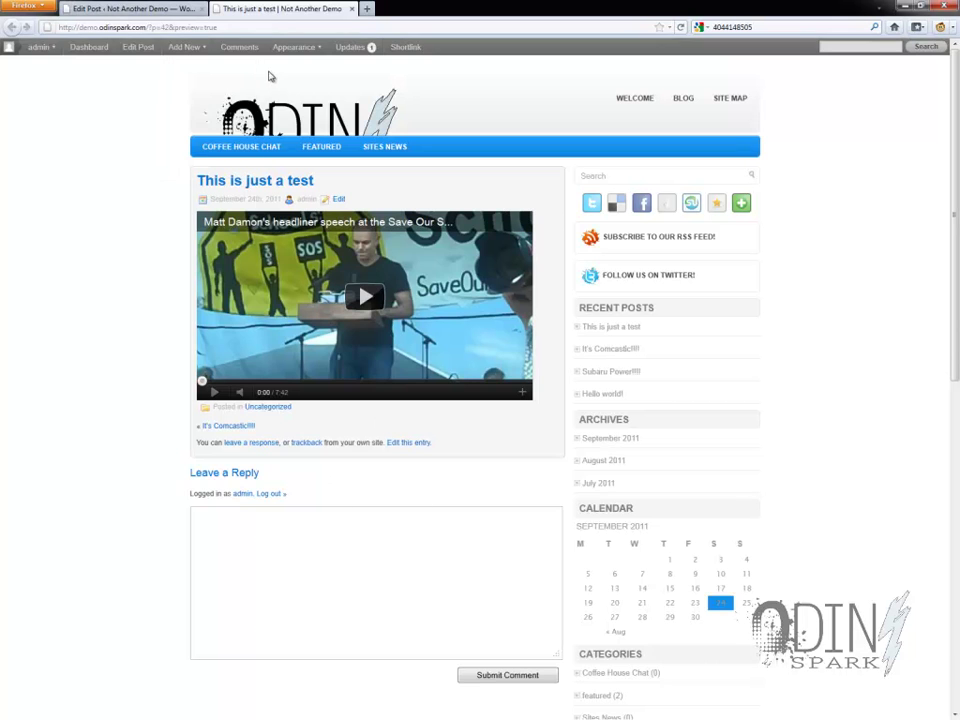
# Step: Run a manual comment update from the Genki Youtube Comments settings
pyautogui.click(160, 9)
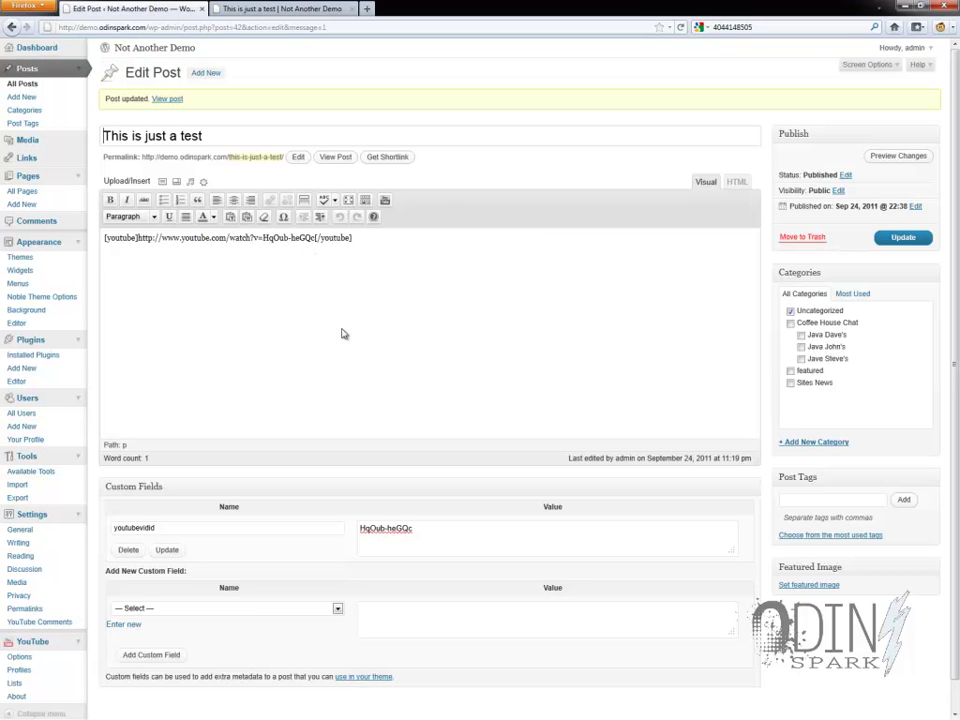
pyautogui.moveTo(425, 530); pyautogui.dragTo(358, 528)
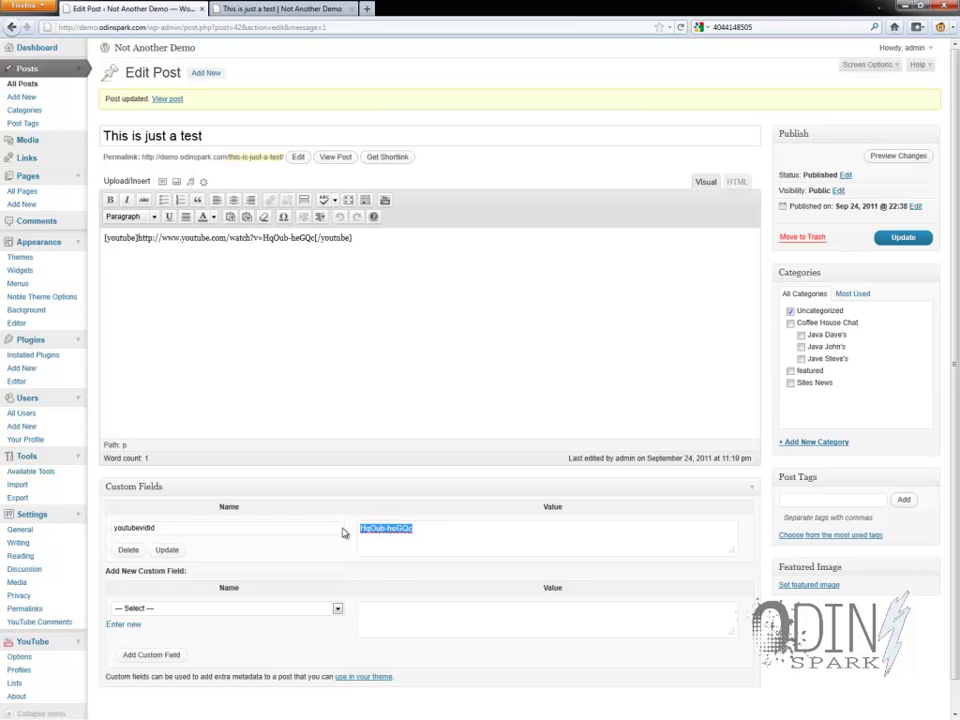
pyautogui.scroll(-2, 157, 648)
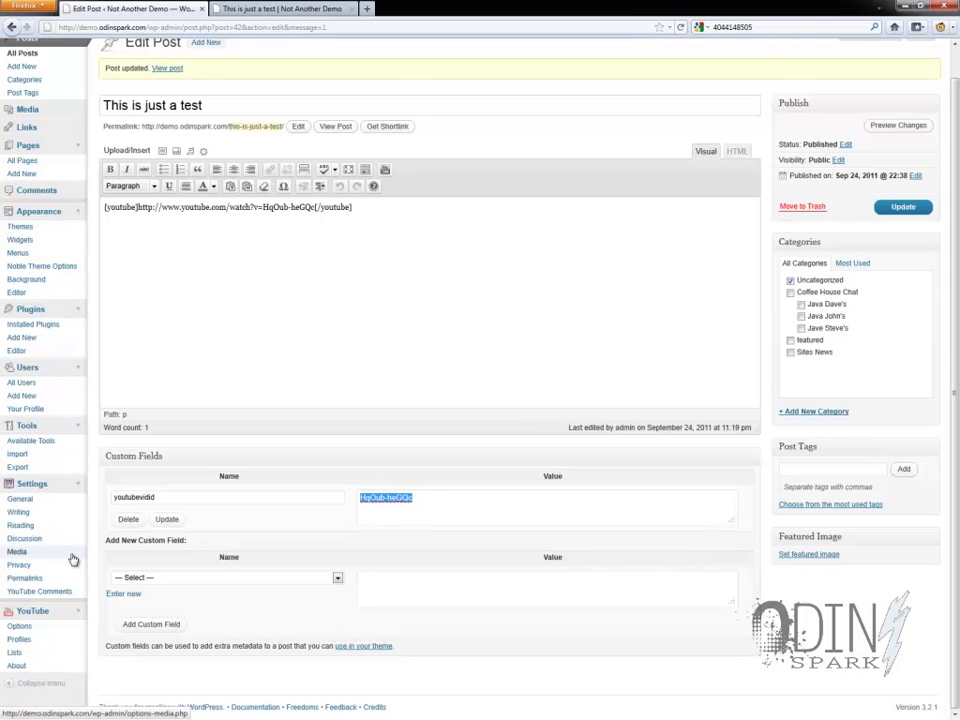
pyautogui.click(66, 592)
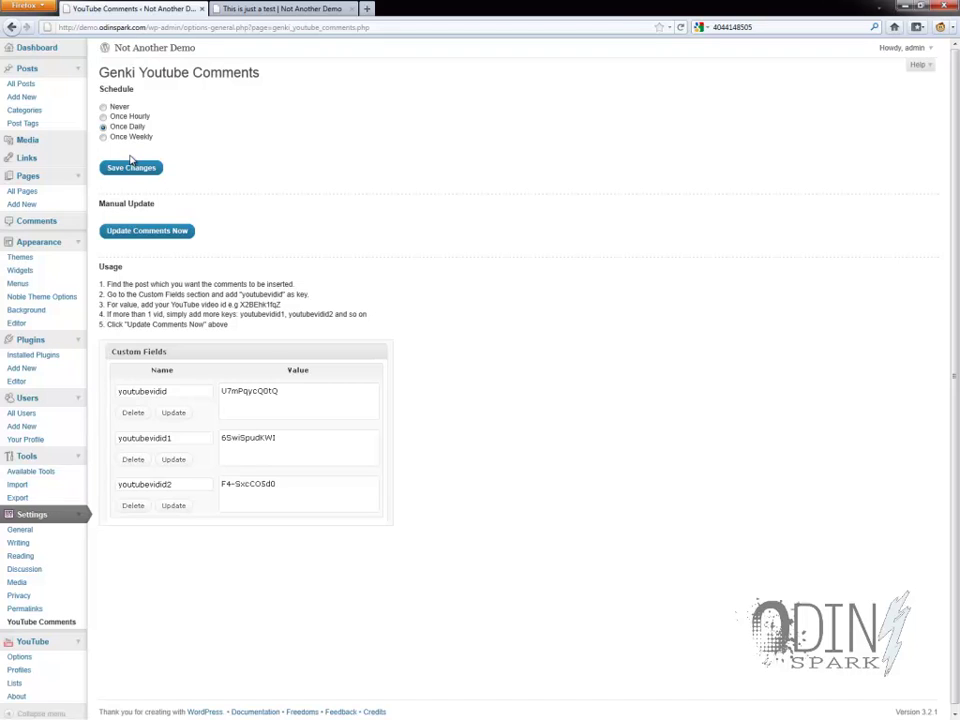
pyautogui.click(177, 235)
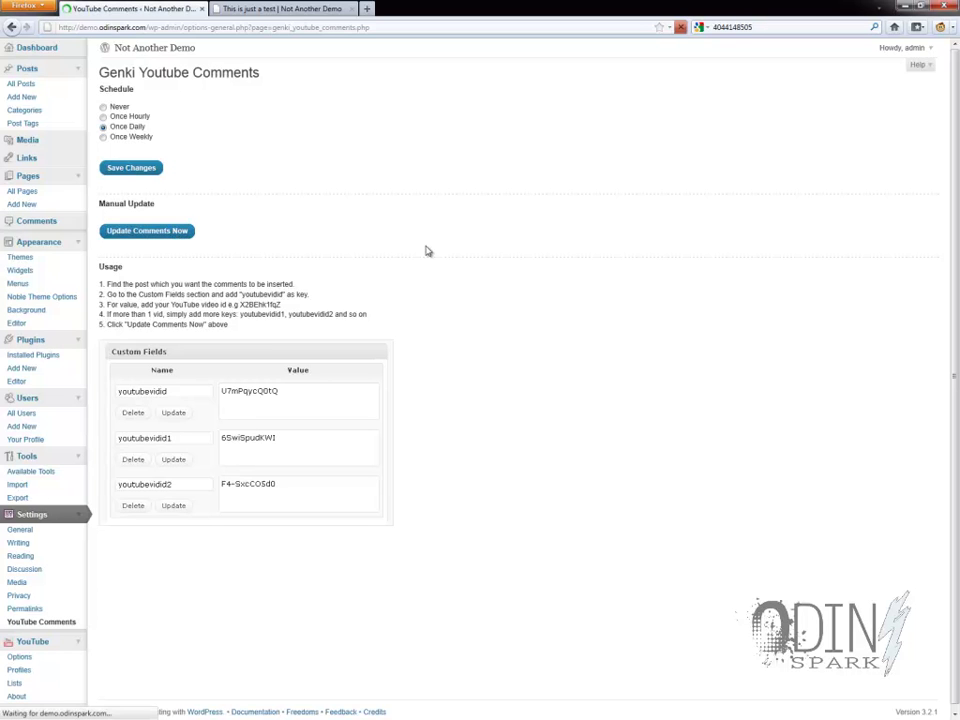
# Step: Look through the comment import log on the plugin's settings page
pyautogui.scroll(-4, 334, 339)
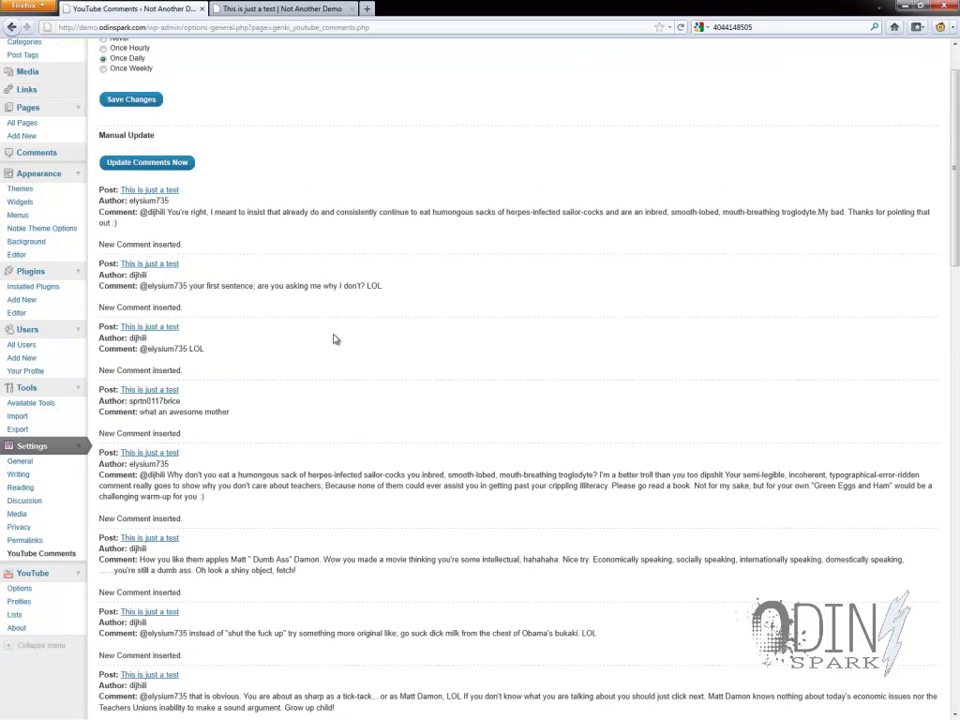
pyautogui.scroll(-7, 335, 350)
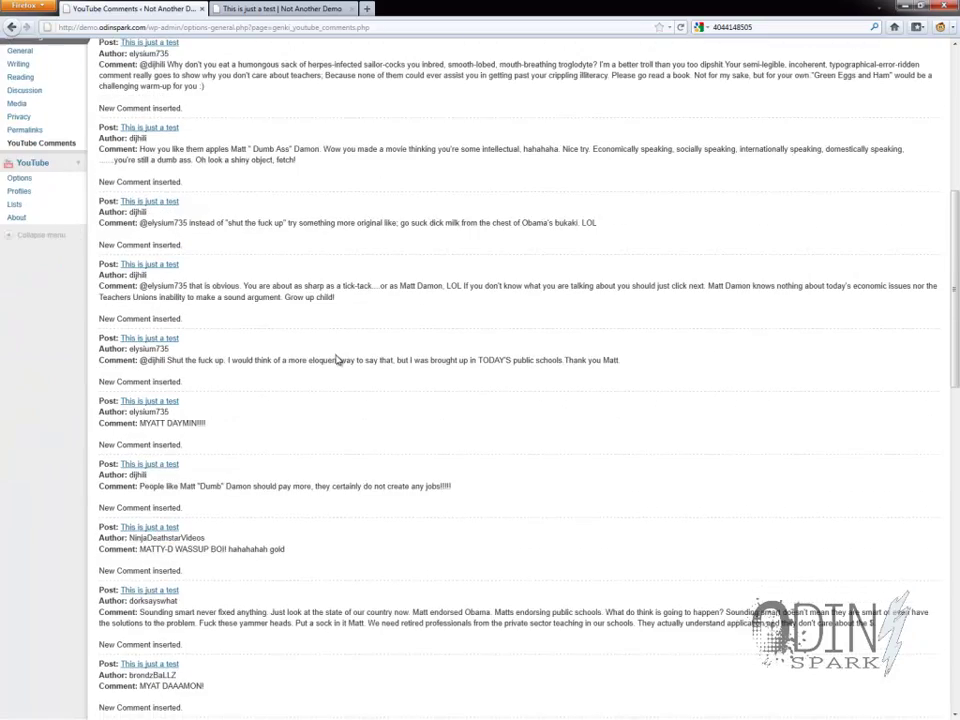
pyautogui.scroll(-8, 337, 363)
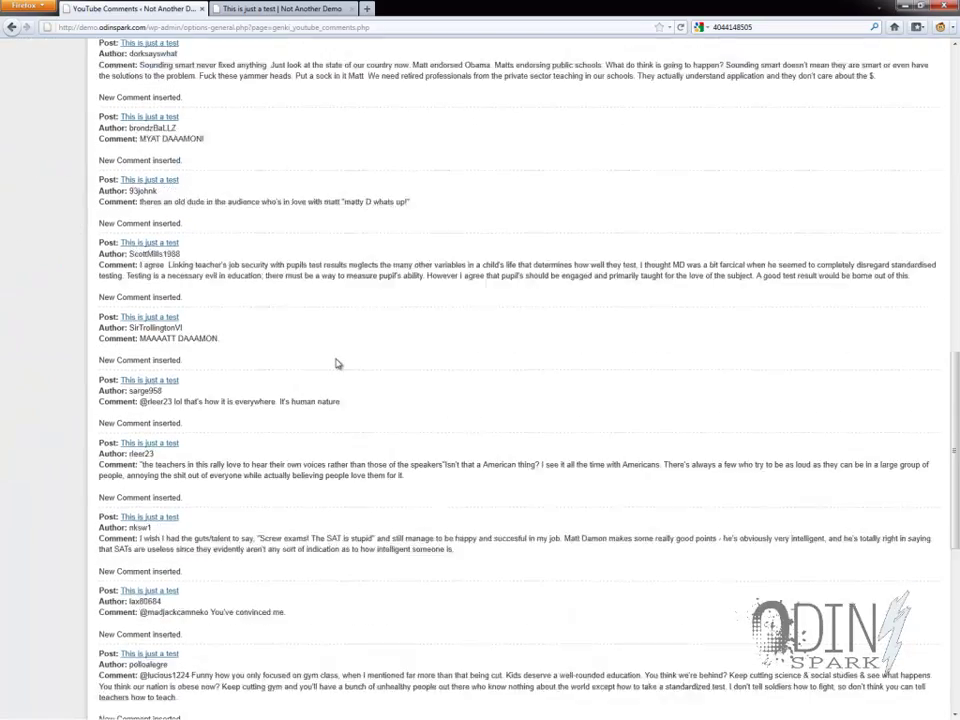
pyautogui.scroll(-2, 337, 363)
pyautogui.scroll(12, 336, 364)
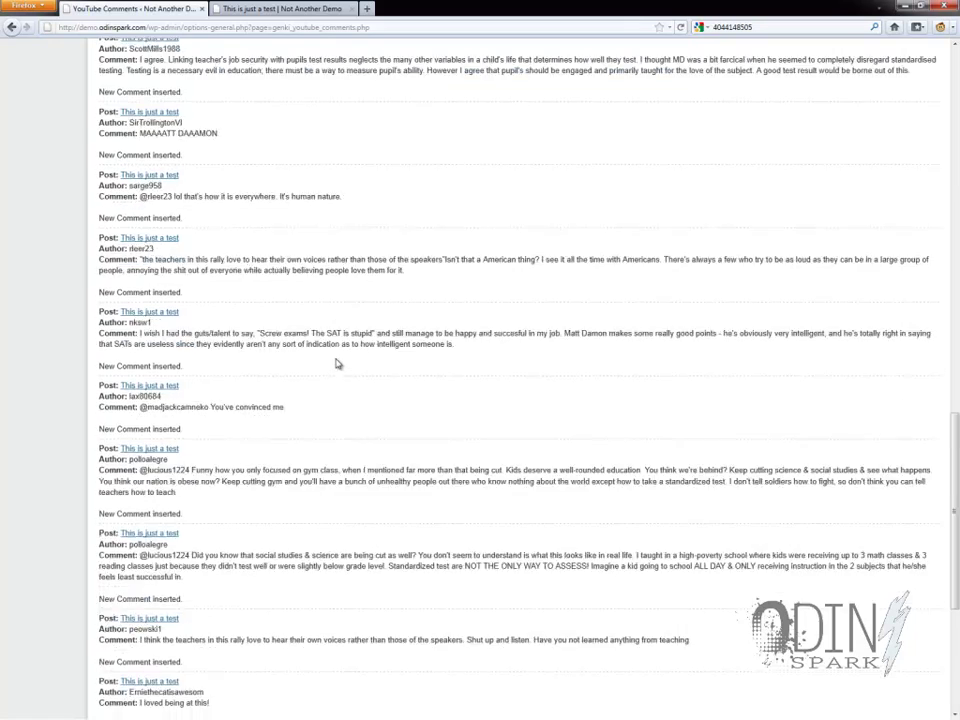
pyautogui.scroll(6, 337, 362)
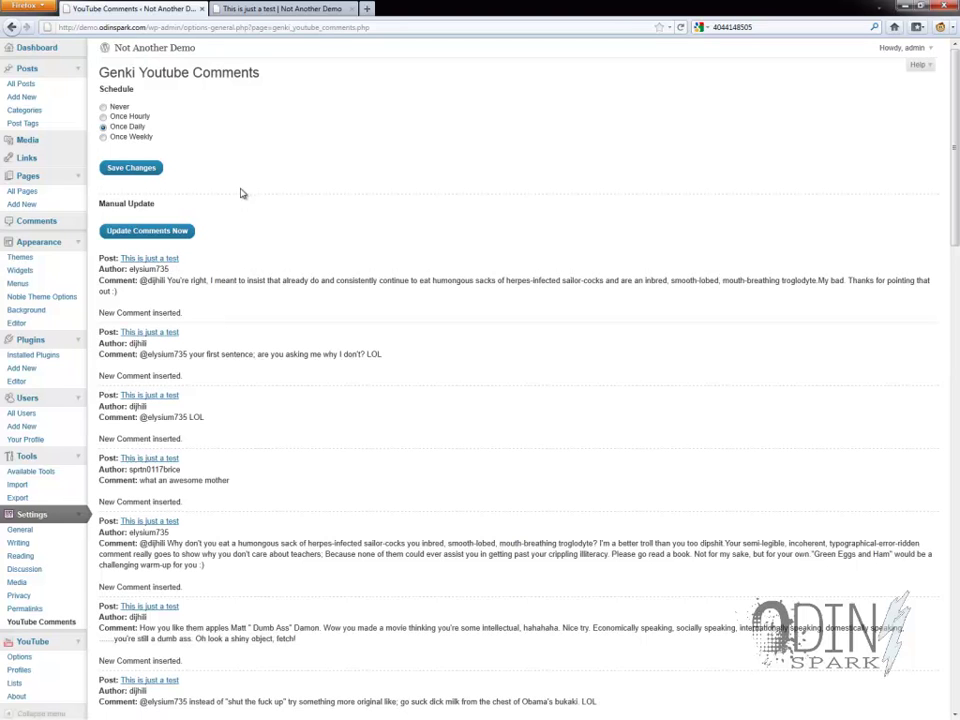
# Step: Reload the front-end page of "This is just a test" and review the YouTube comments below the video
pyautogui.click(30, 86)
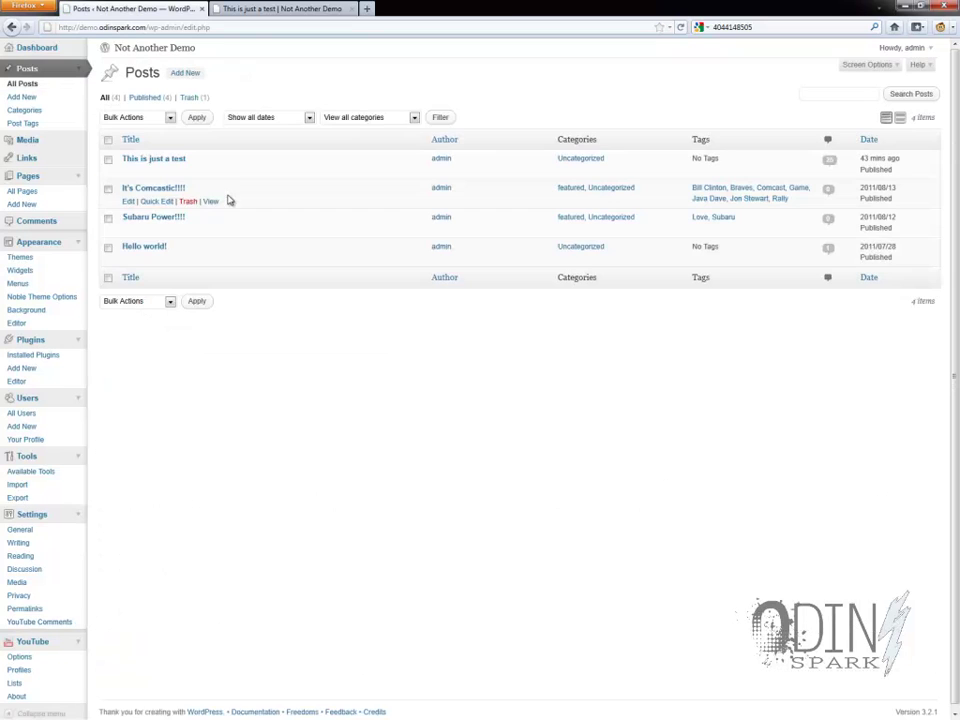
pyautogui.click(180, 160)
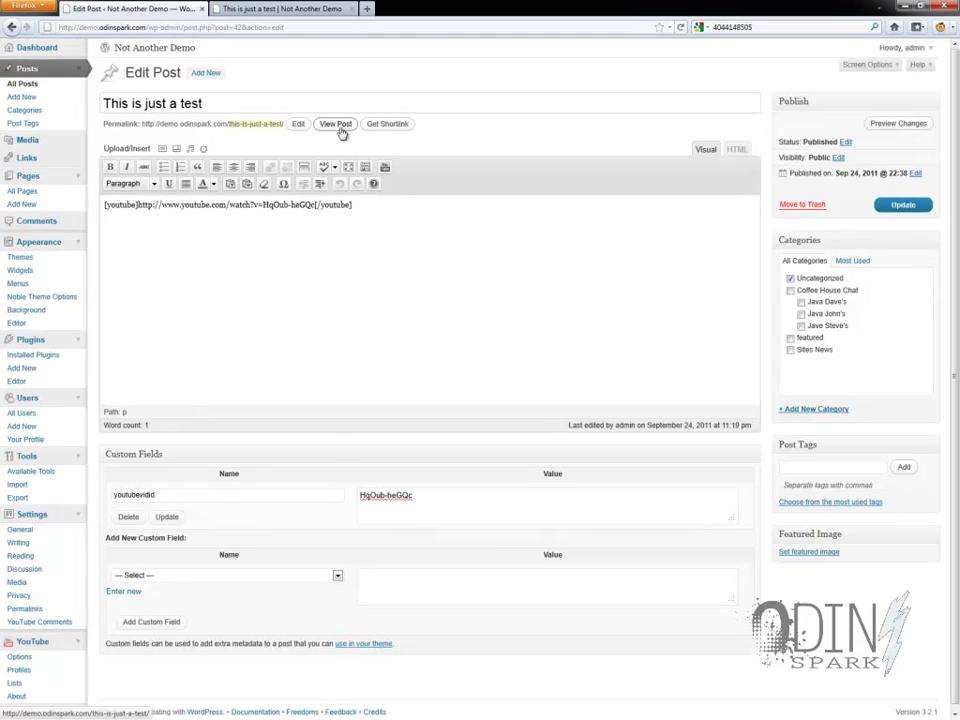
pyautogui.click(274, 9)
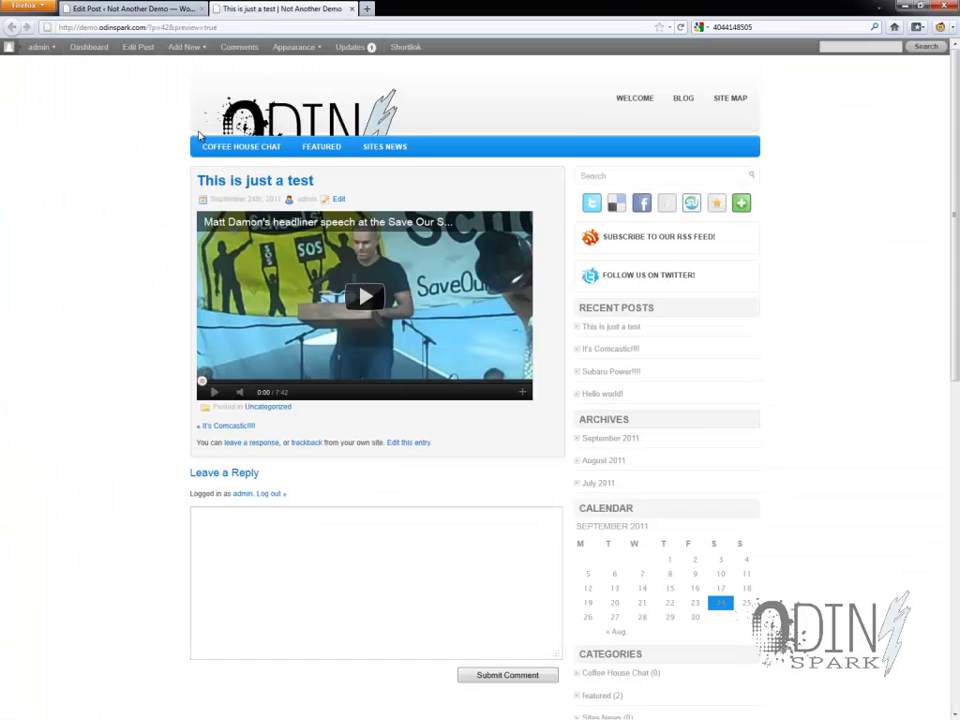
pyautogui.rightClick(118, 173)
pyautogui.click(143, 204)
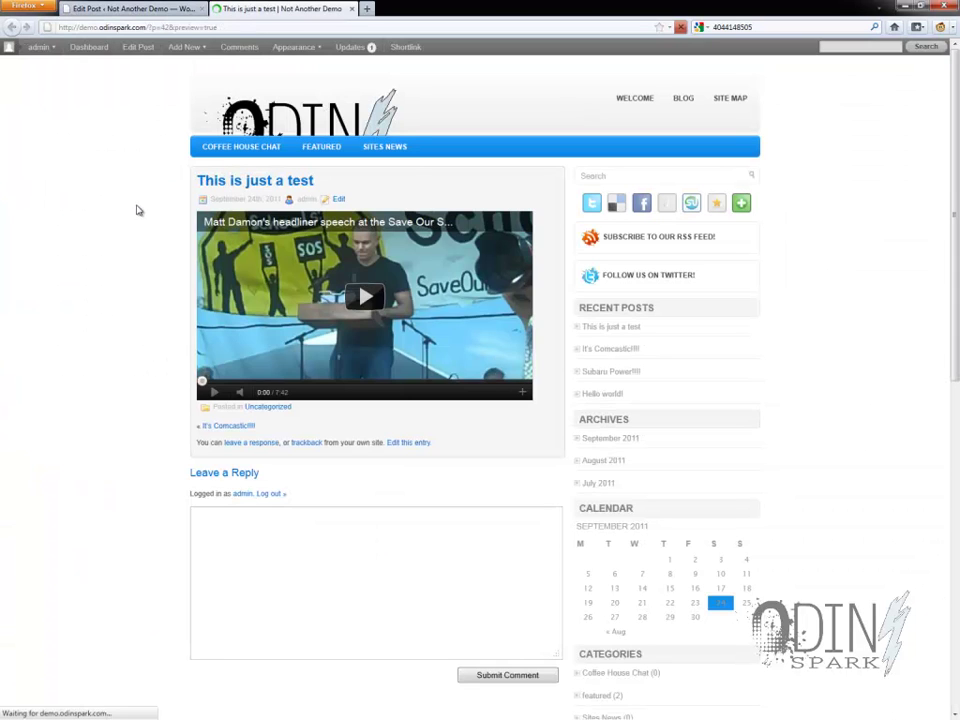
pyautogui.moveTo(190, 472); pyautogui.dragTo(373, 493)
pyautogui.scroll(-3, 371, 503)
pyautogui.scroll(-10, 370, 512)
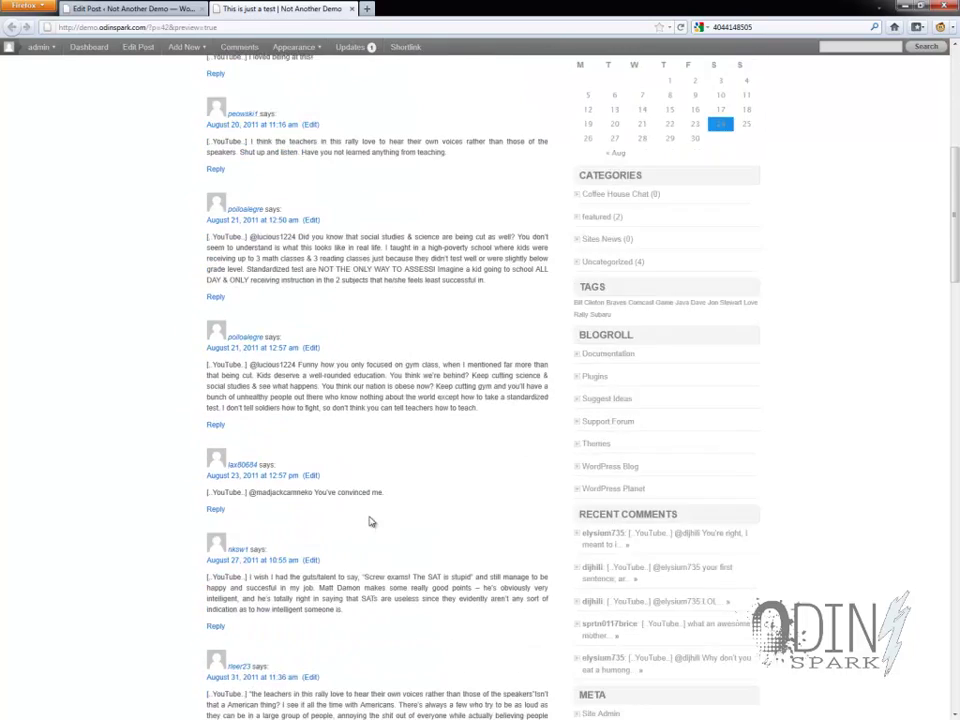
pyautogui.scroll(-15, 370, 515)
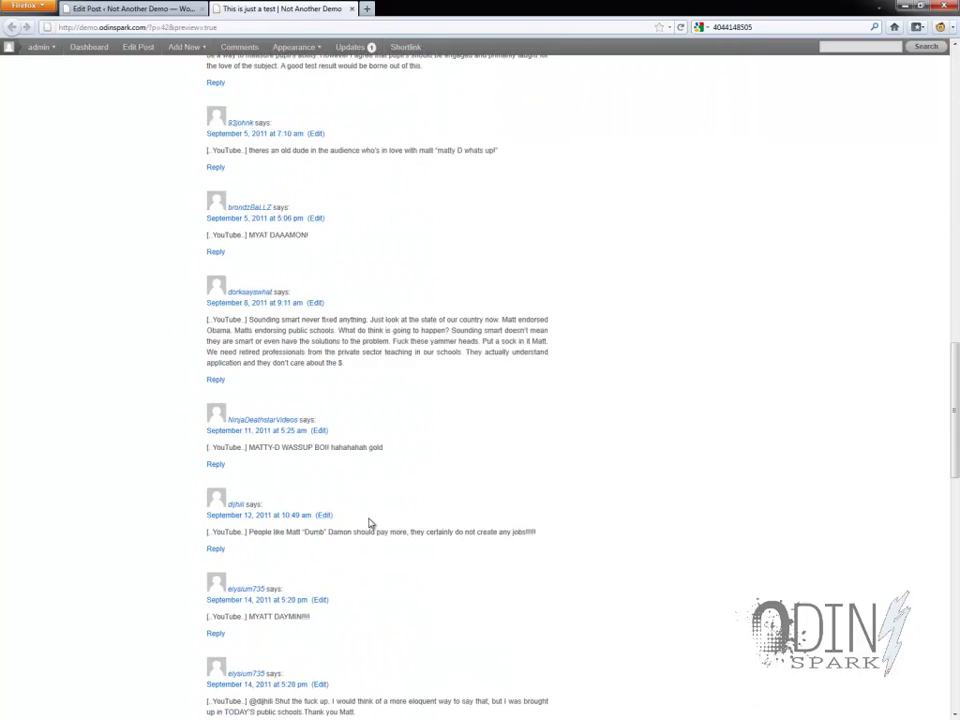
pyautogui.scroll(-6, 369, 522)
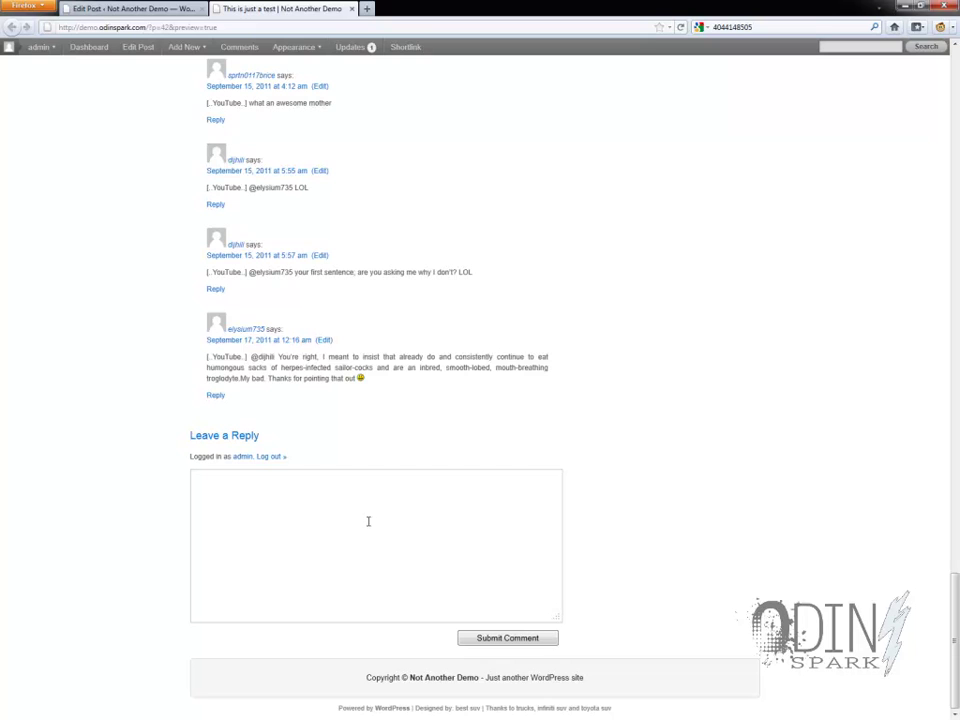
pyautogui.click(364, 530)
pyautogui.scroll(20, 364, 530)
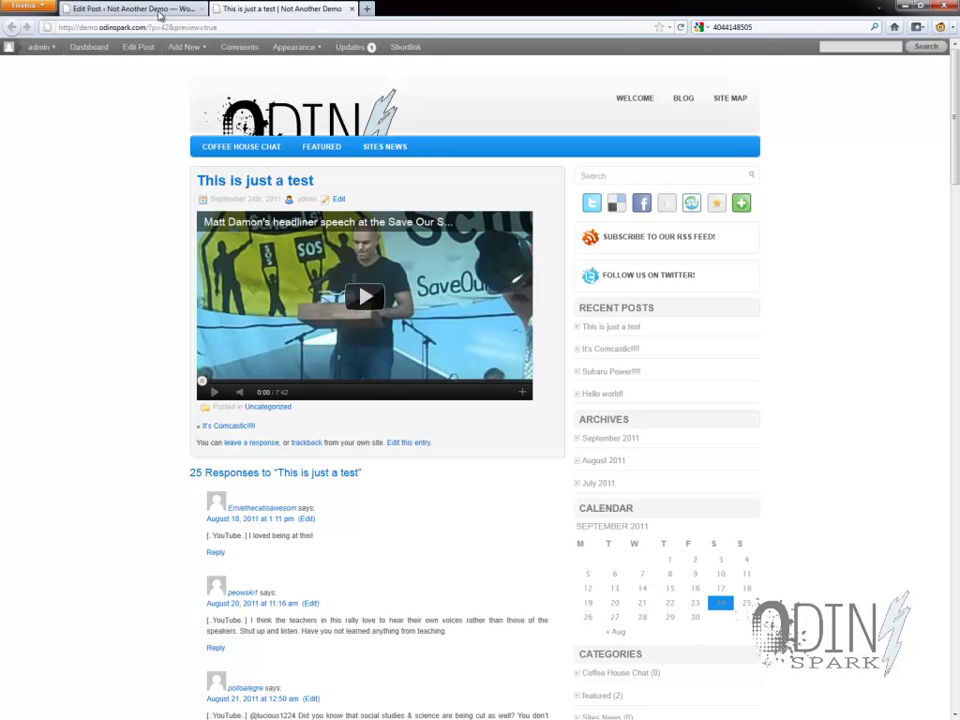
# Step: Open the site's comment list, select the two newest comments and look at the available bulk actions
pyautogui.click(121, 11)
pyautogui.click(42, 86)
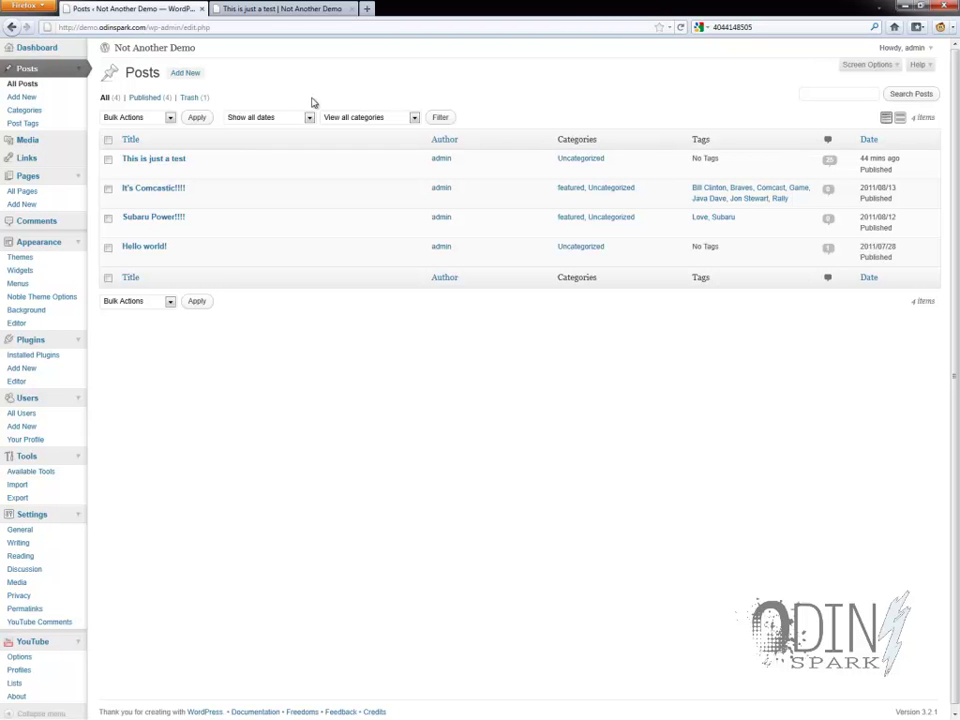
pyautogui.click(37, 222)
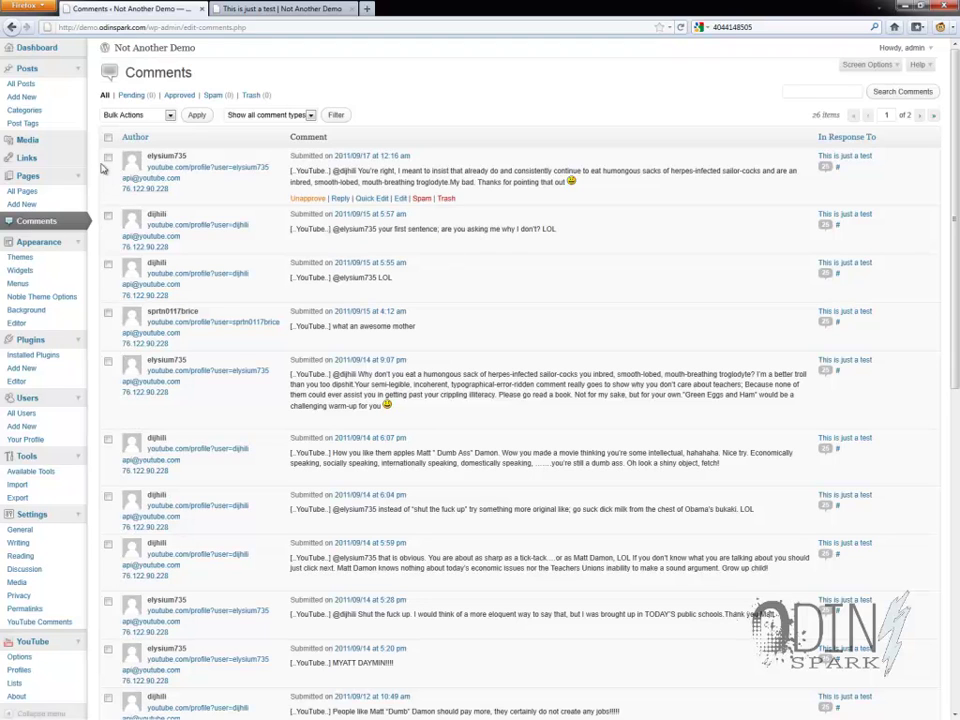
pyautogui.click(108, 216)
pyautogui.click(160, 116)
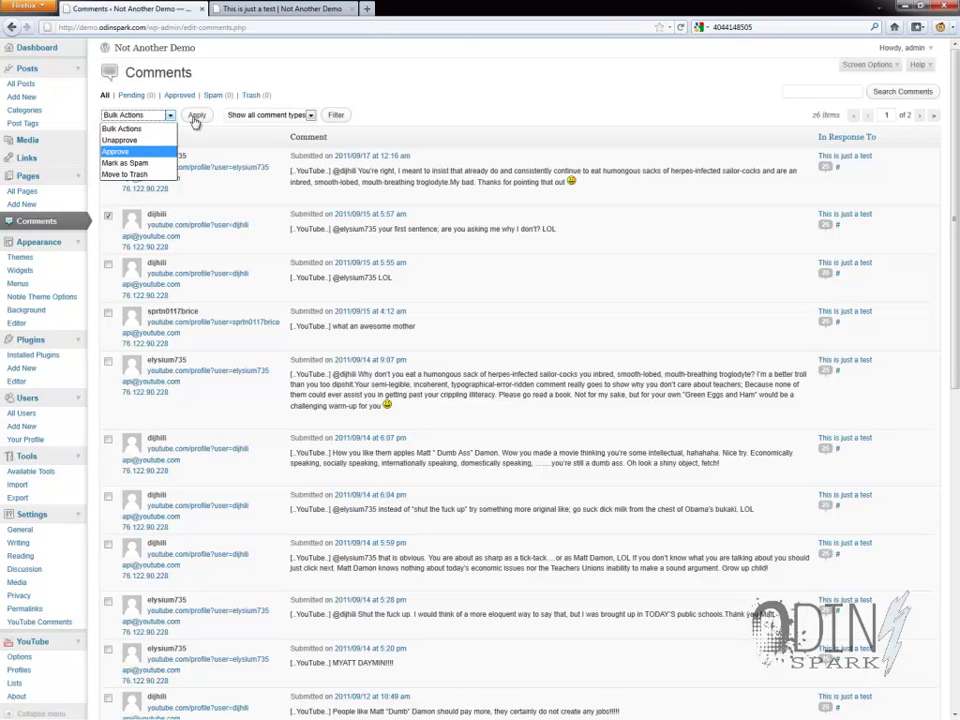
pyautogui.click(20, 91)
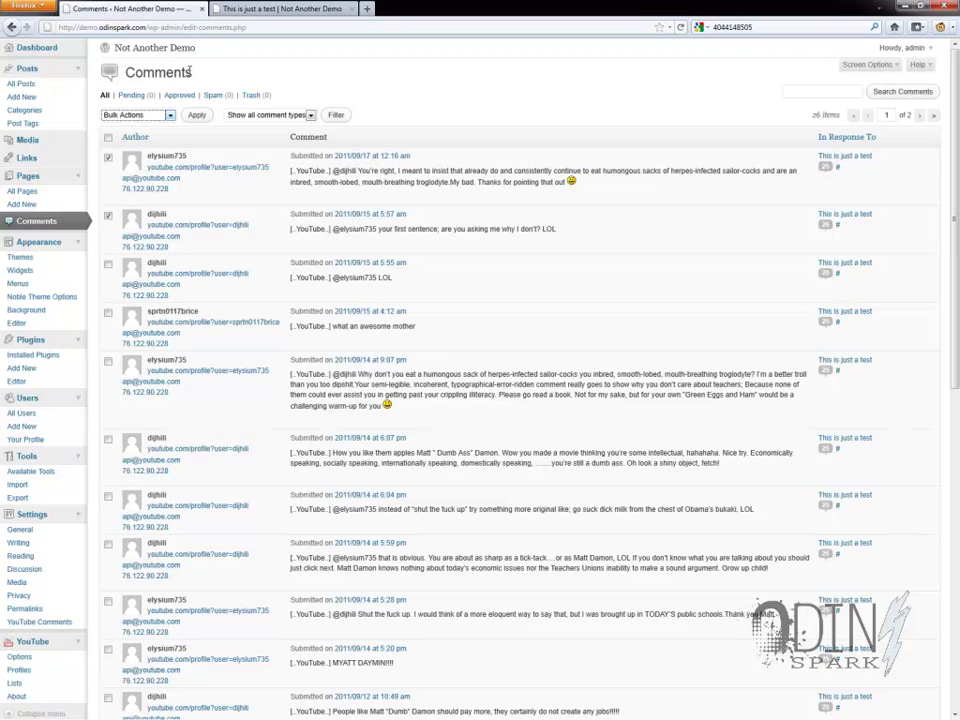
# Step: Return to the list of all posts and bring up the front-end page of "This is just a test" again
pyautogui.click(30, 86)
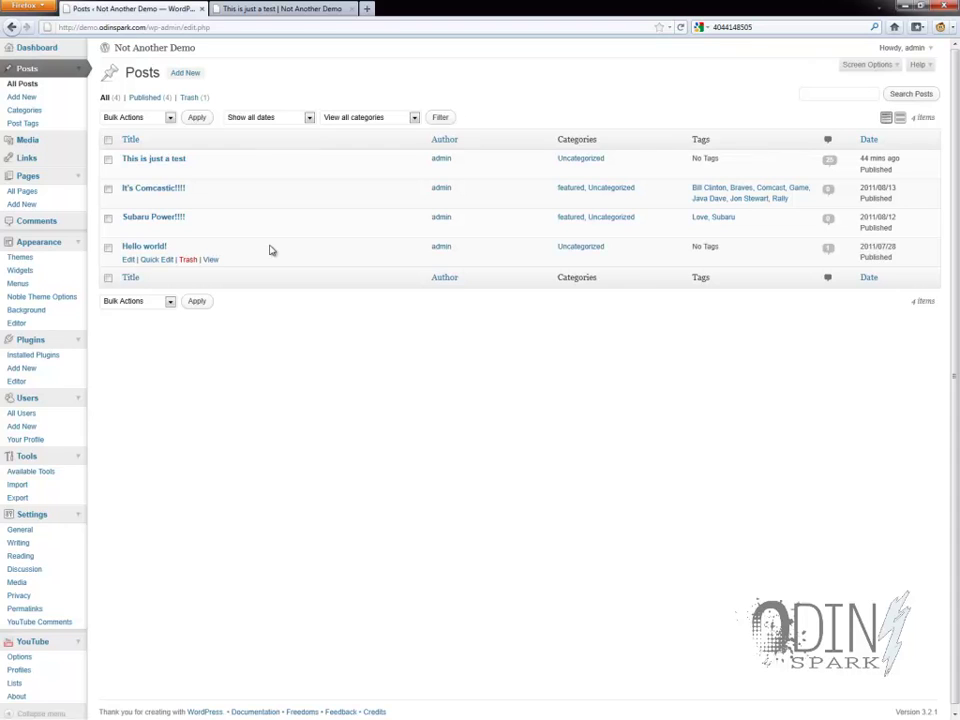
pyautogui.click(289, 9)
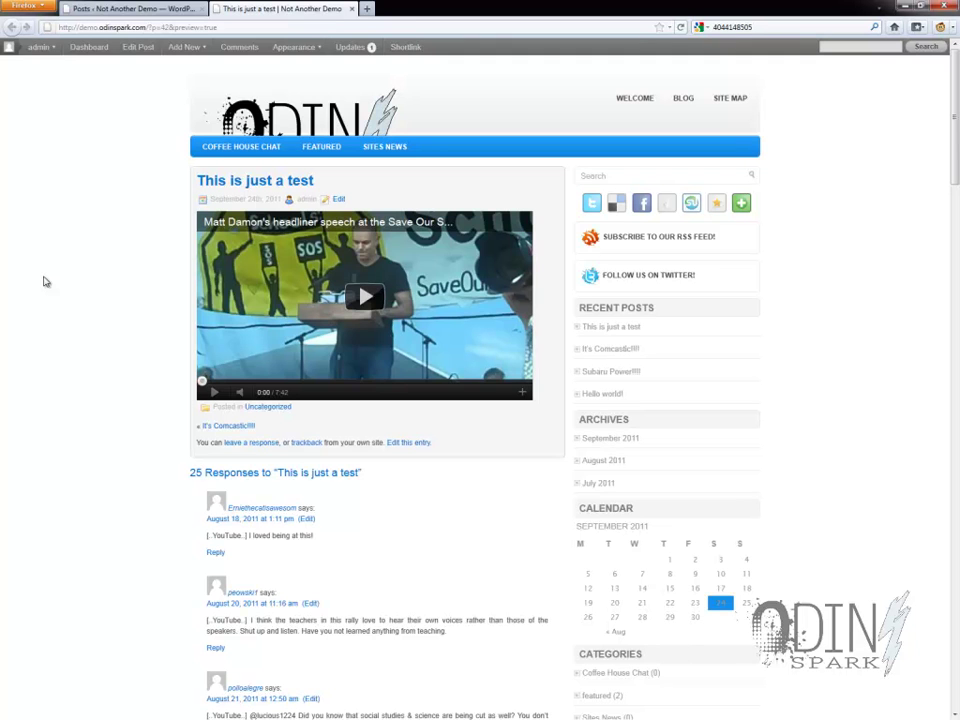
# Step: Add three lines of filler text, "iygugiugiuhiouhiuh;p", "pihjoijouhuihuihiouh" and "jbihiuhiuh", below the YouTube shortcode in "This is just a test" and update the post
pyautogui.click(101, 6)
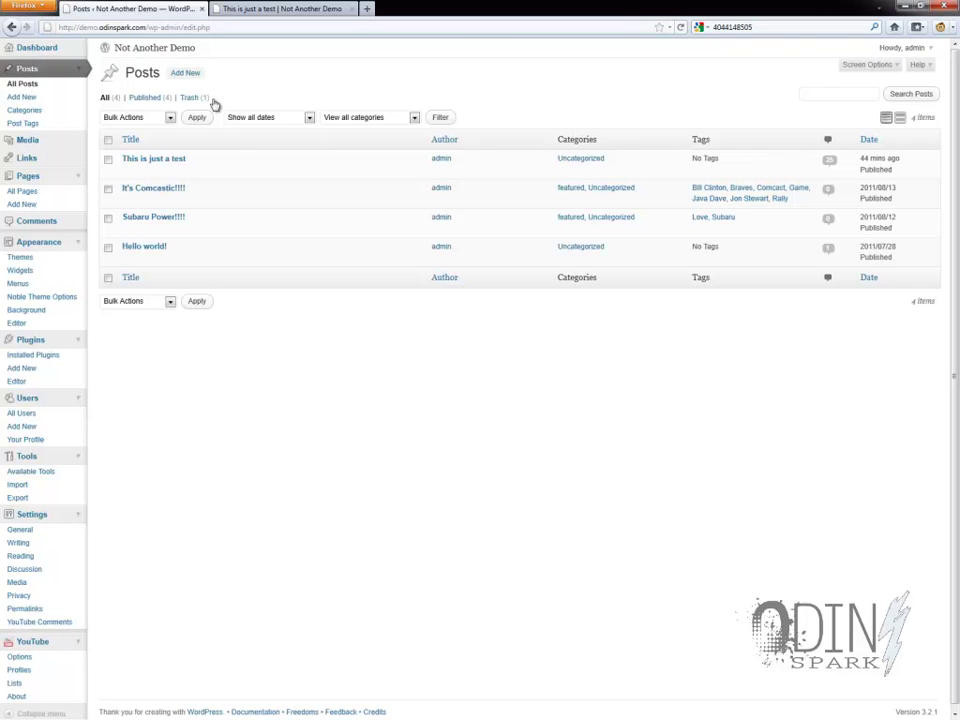
pyautogui.click(151, 159)
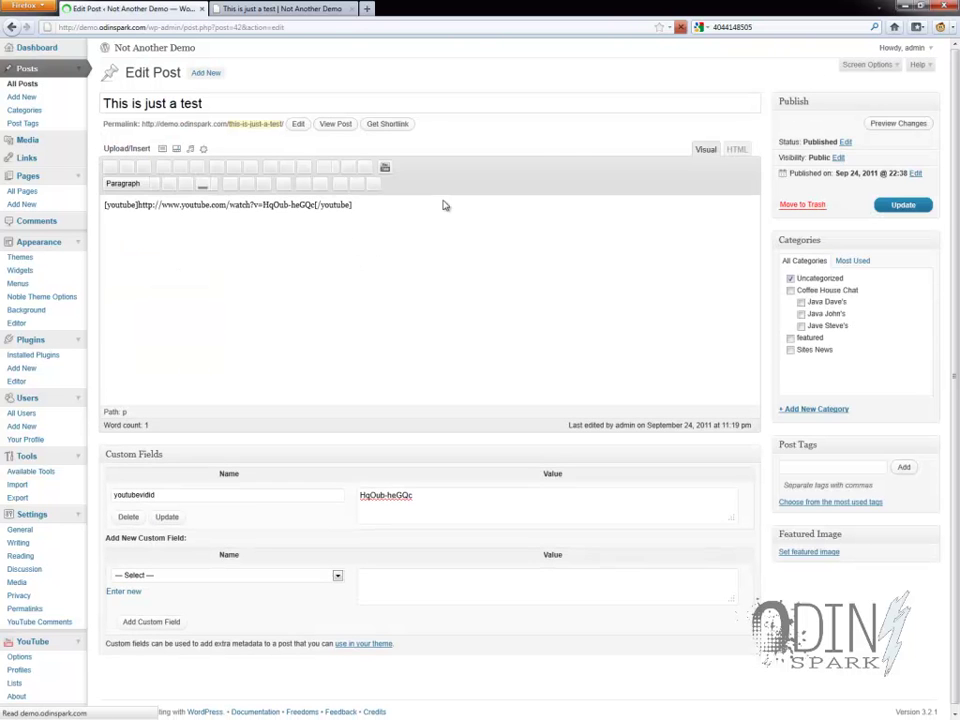
pyautogui.press('Return')
pyautogui.write('iygugiugiuhiouhiuh;p')
pyautogui.press('Return')
pyautogui.write('pihjoijouhuihuihiouh')
pyautogui.press('Return')
pyautogui.write('jbihiuhiuh')
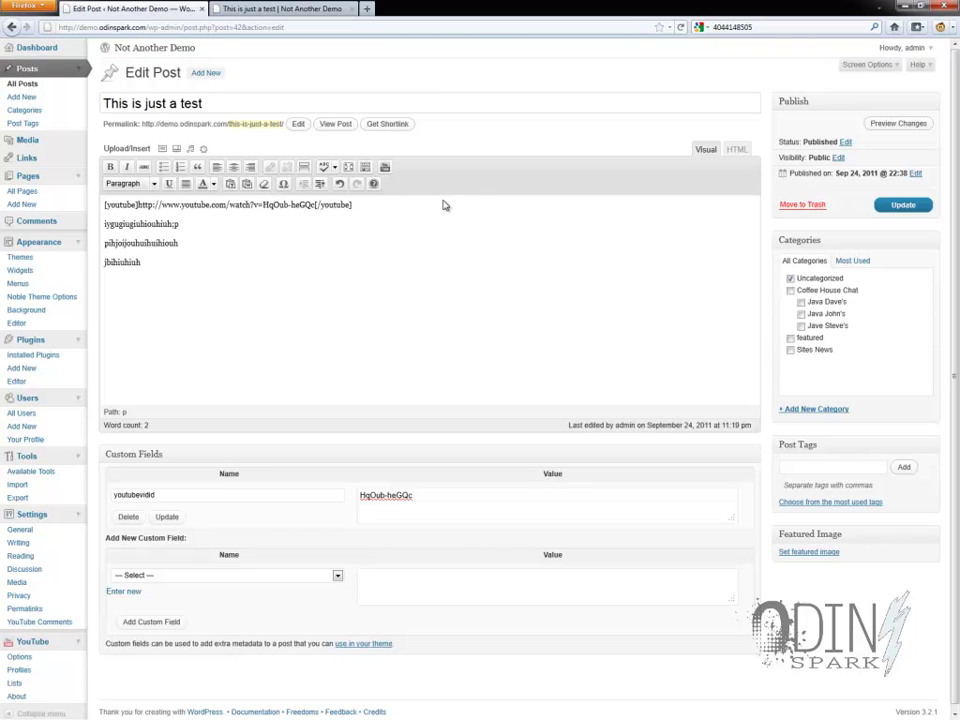
pyautogui.click(890, 207)
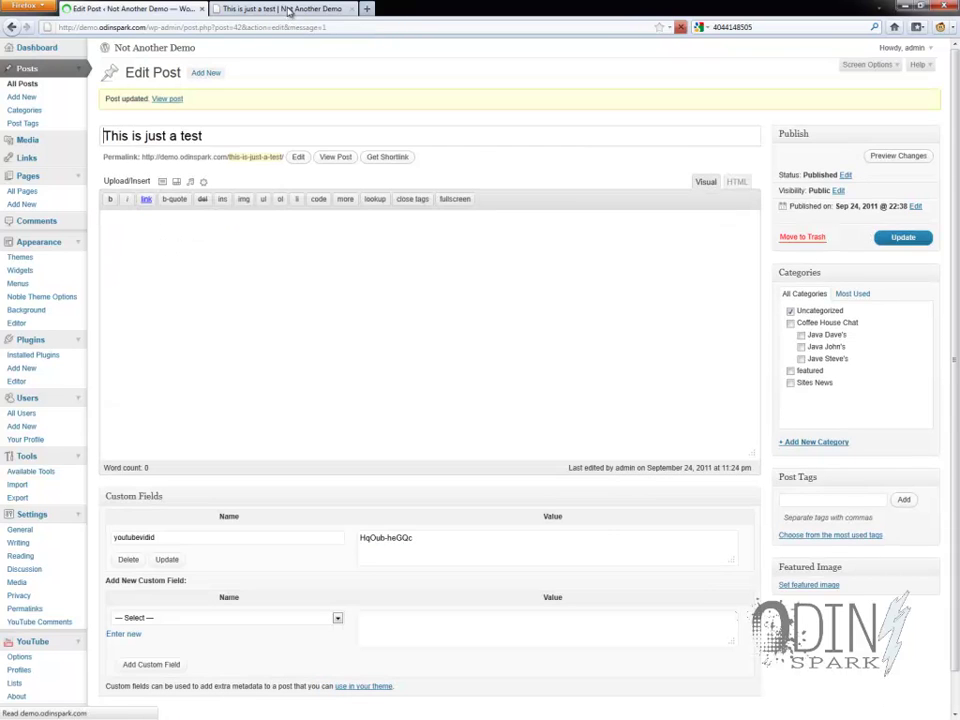
# Step: Reload the post's front-end page, highlight the filler text below the video, and return to the post editor
pyautogui.click(287, 9)
pyautogui.rightClick(28, 170)
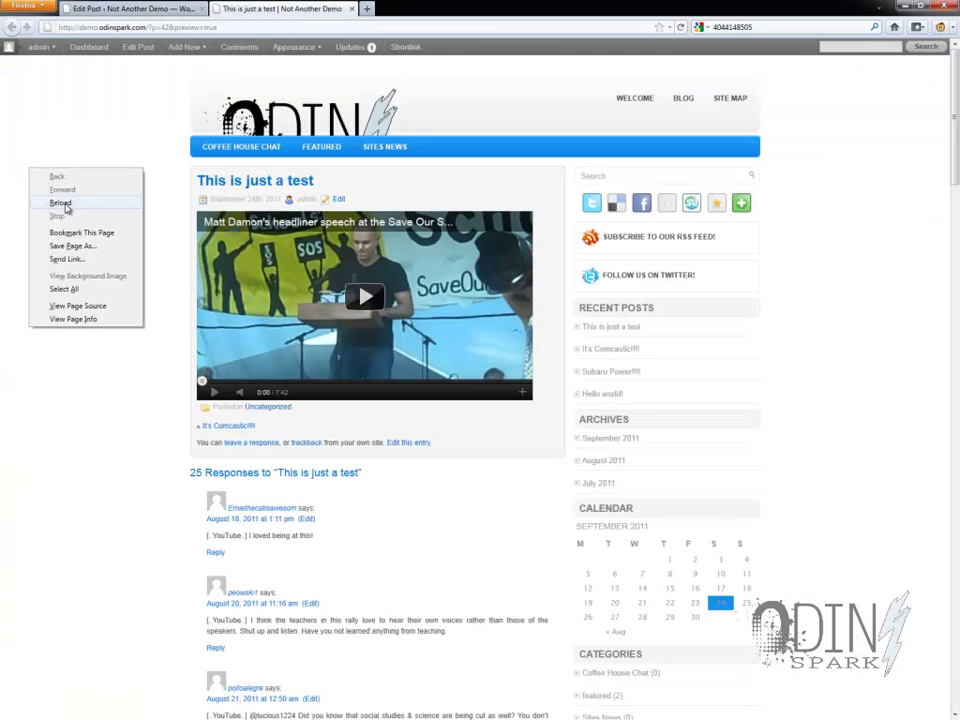
pyautogui.click(61, 203)
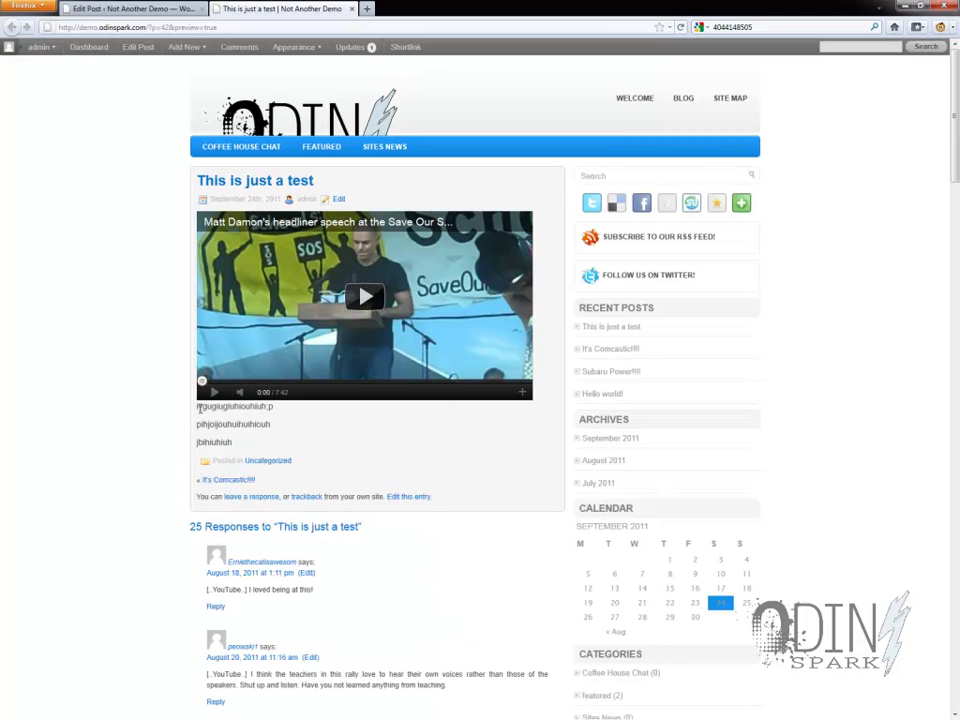
pyautogui.moveTo(182, 399); pyautogui.dragTo(222, 460)
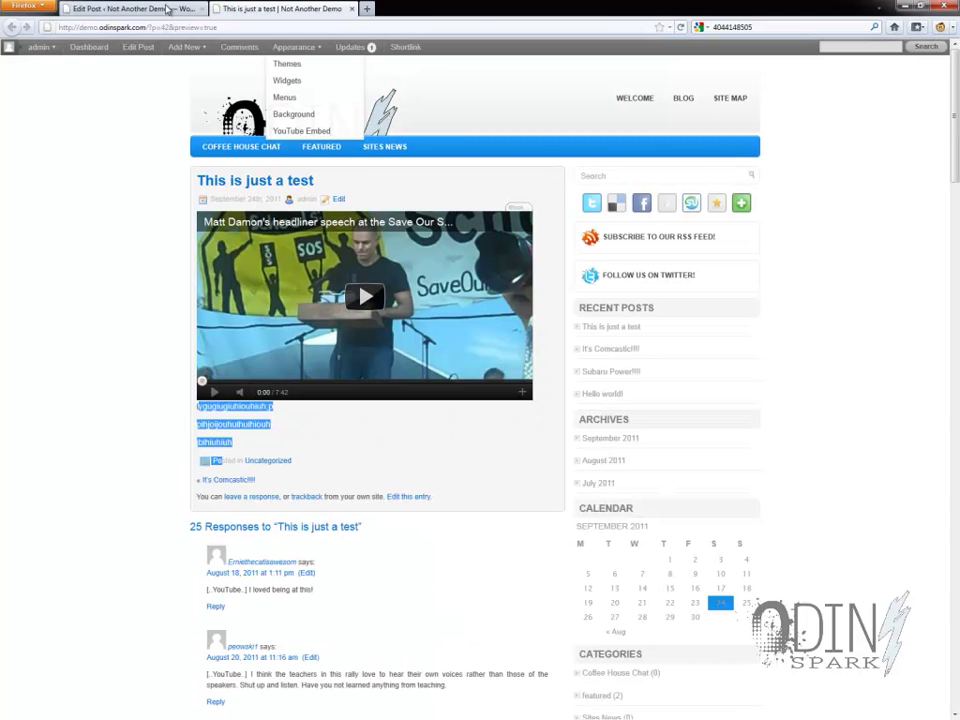
pyautogui.click(160, 9)
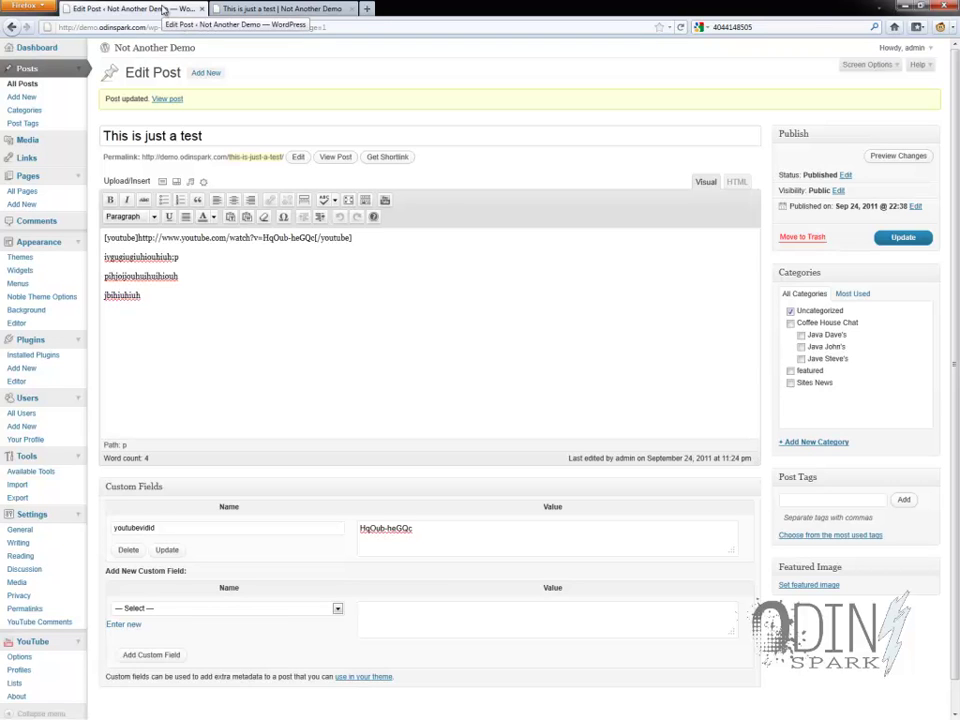